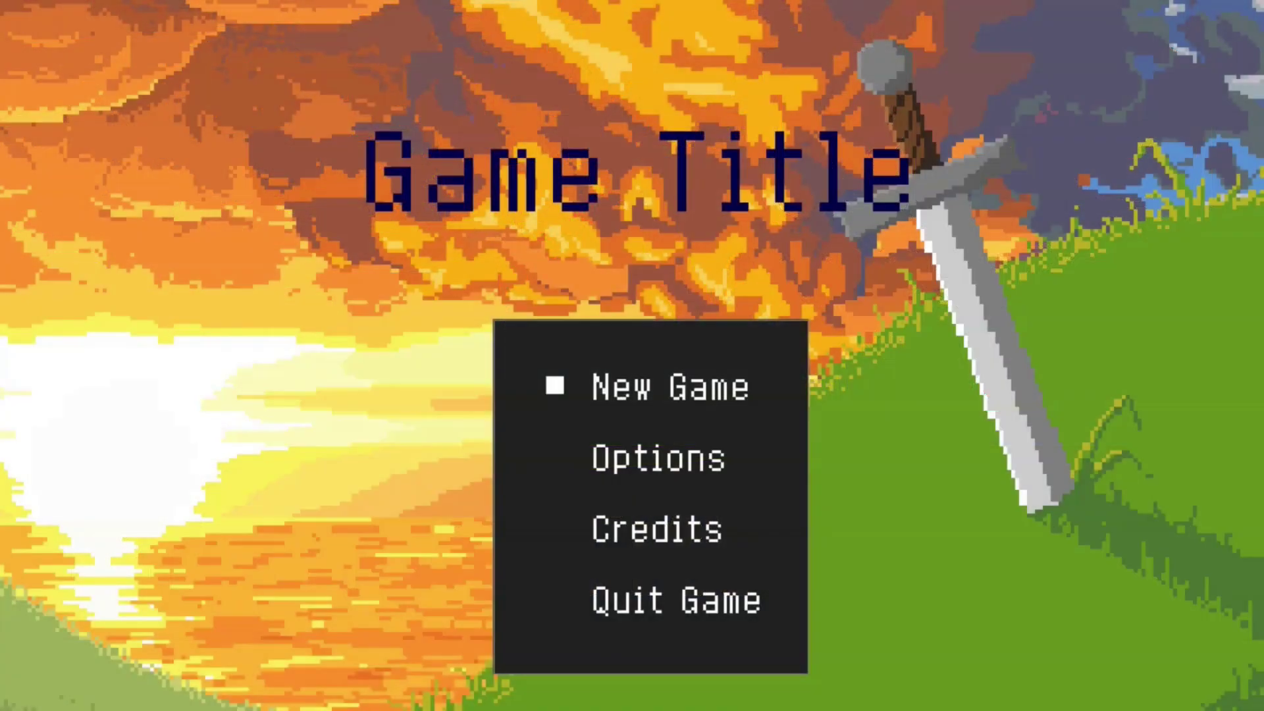
In the game preview, view the Credits screen, then return to the title menu on New Game.
{"action": "key", "text": "Down"}
{"action": "key", "text": "Down"}
{"action": "key", "text": "Down"}
{"action": "key", "text": "Up"}
{"action": "key", "text": "Return"}
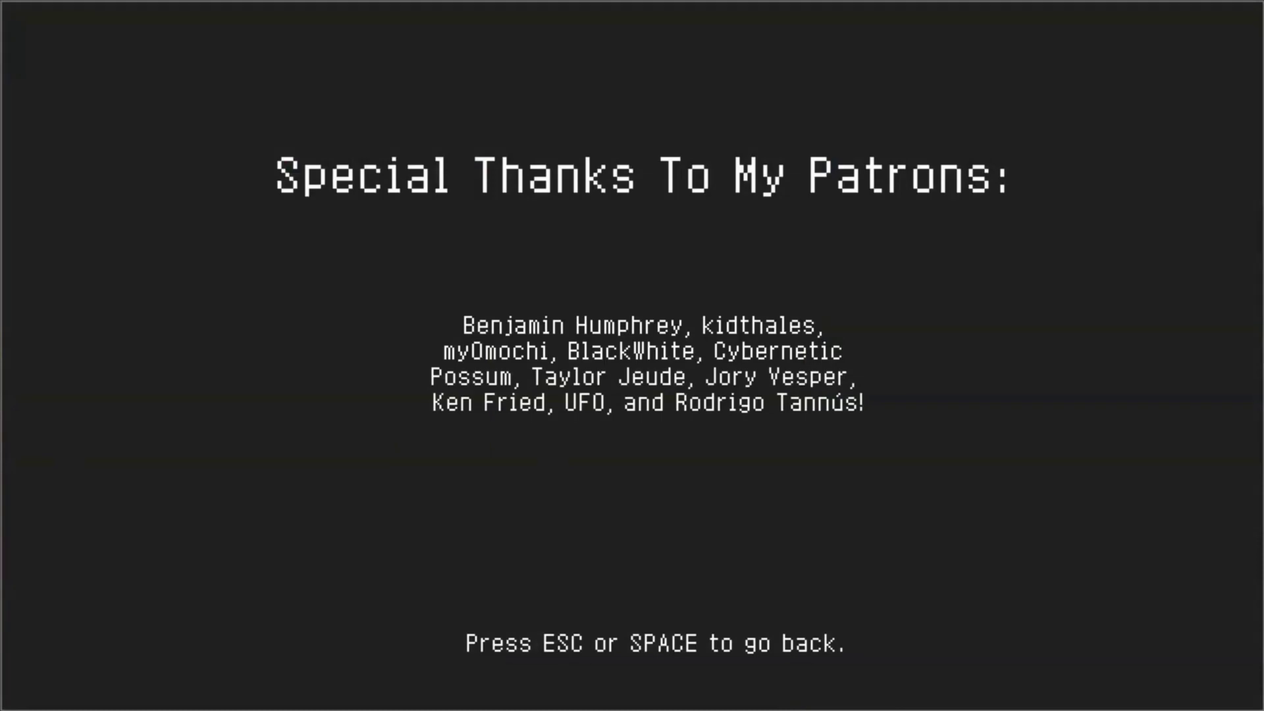
{"action": "key", "text": "Escape"}
{"action": "key", "text": "Up"}
{"action": "key", "text": "Up"}
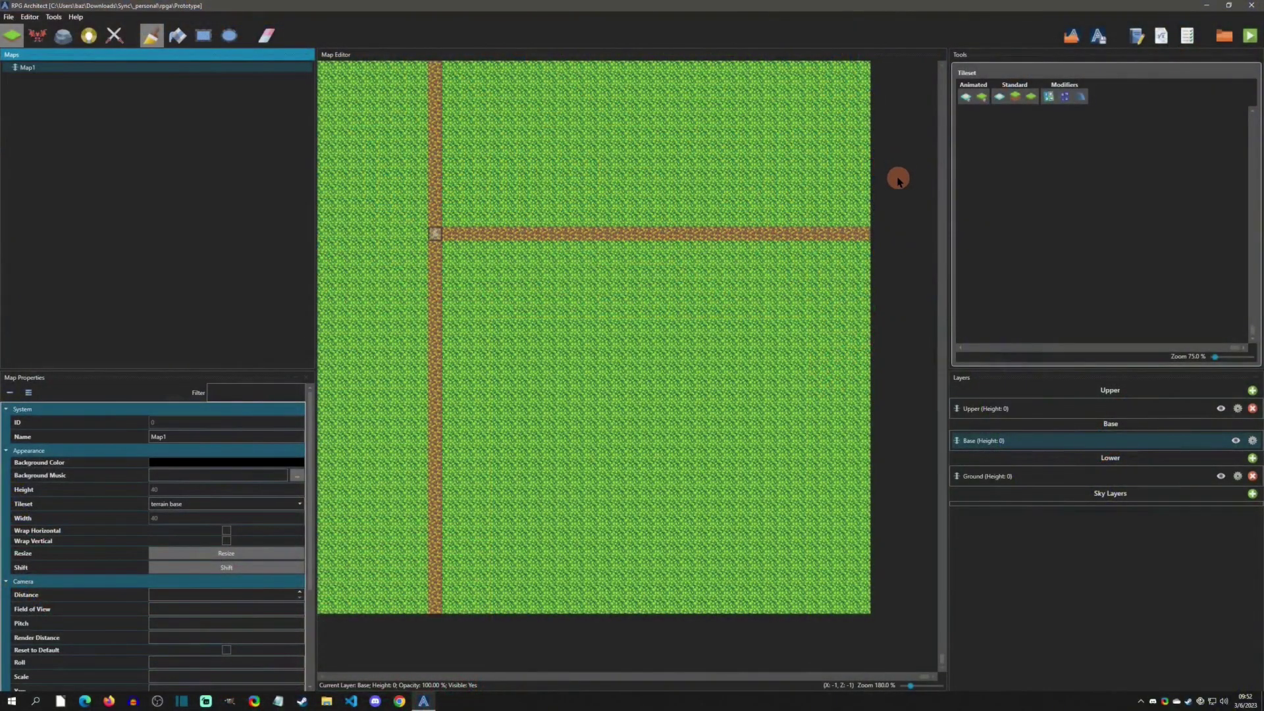
Toggle Skip Title in the database's System Title settings and confirm with OK.
{"action": "key", "text": "F9"}
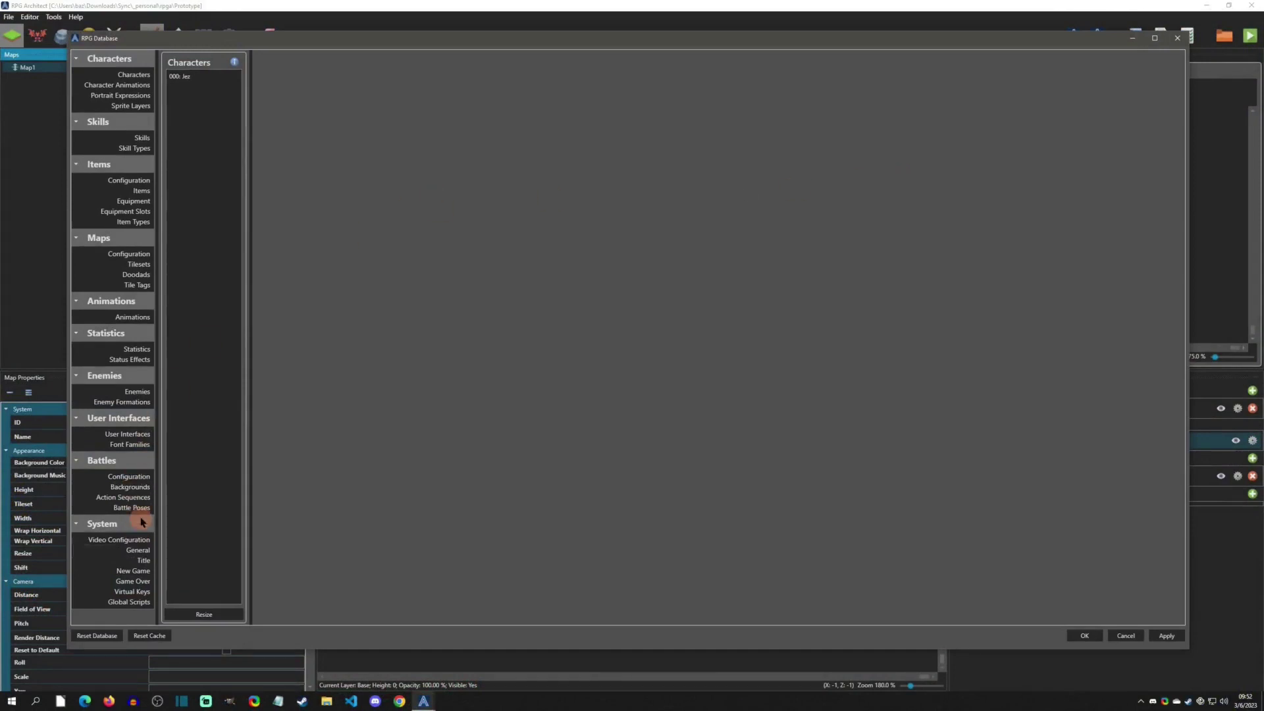
{"action": "left_click", "coordinate": [139, 434]}
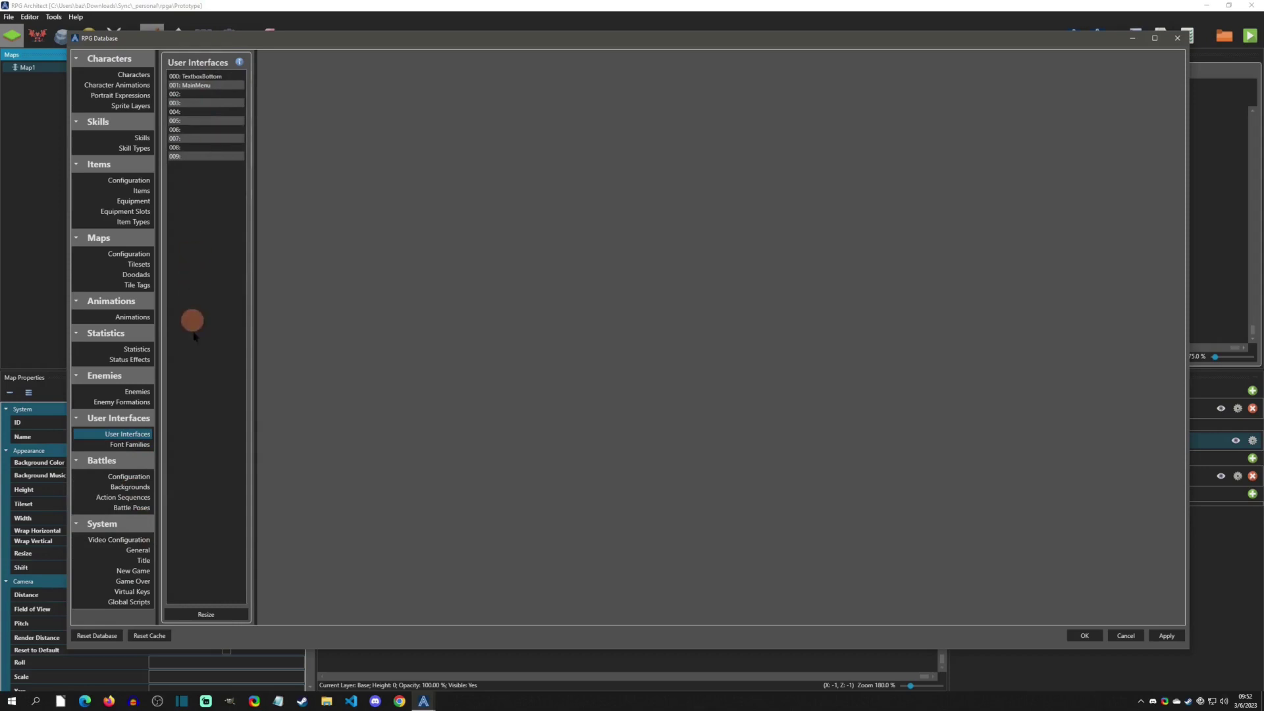
{"action": "left_click", "coordinate": [155, 560]}
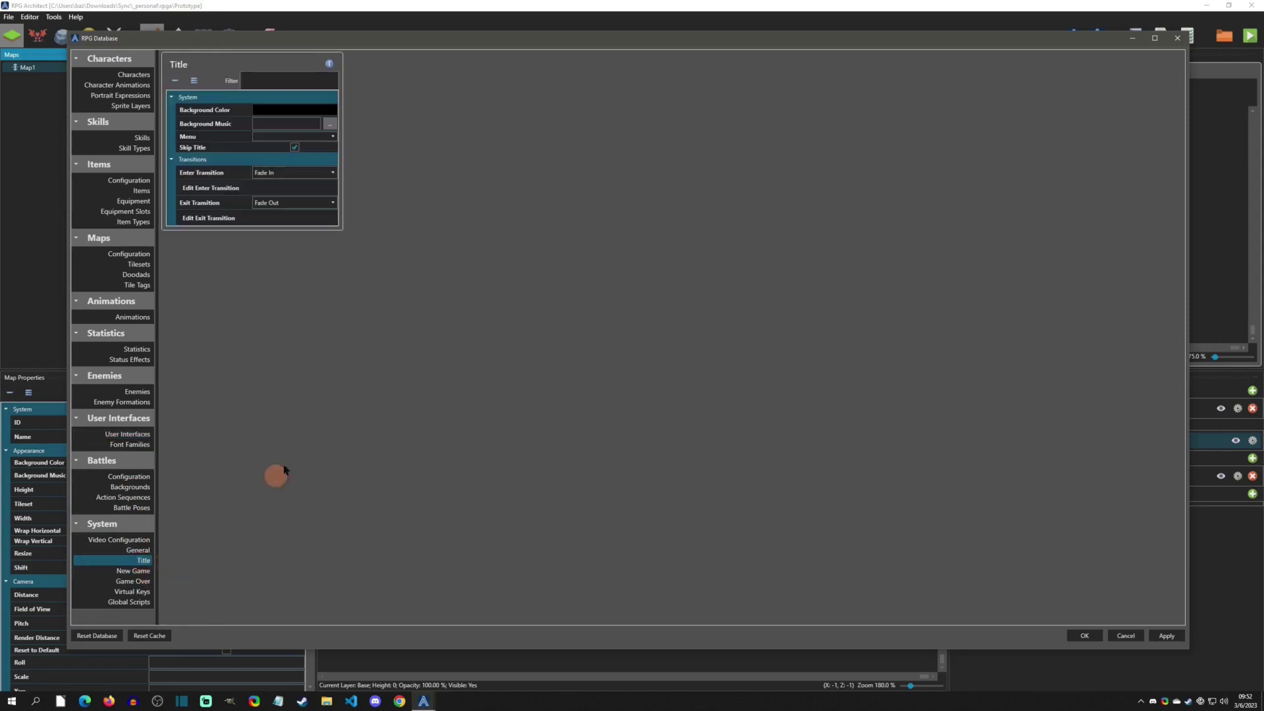
{"action": "left_click", "coordinate": [297, 147]}
{"action": "left_click", "coordinate": [1084, 635]}
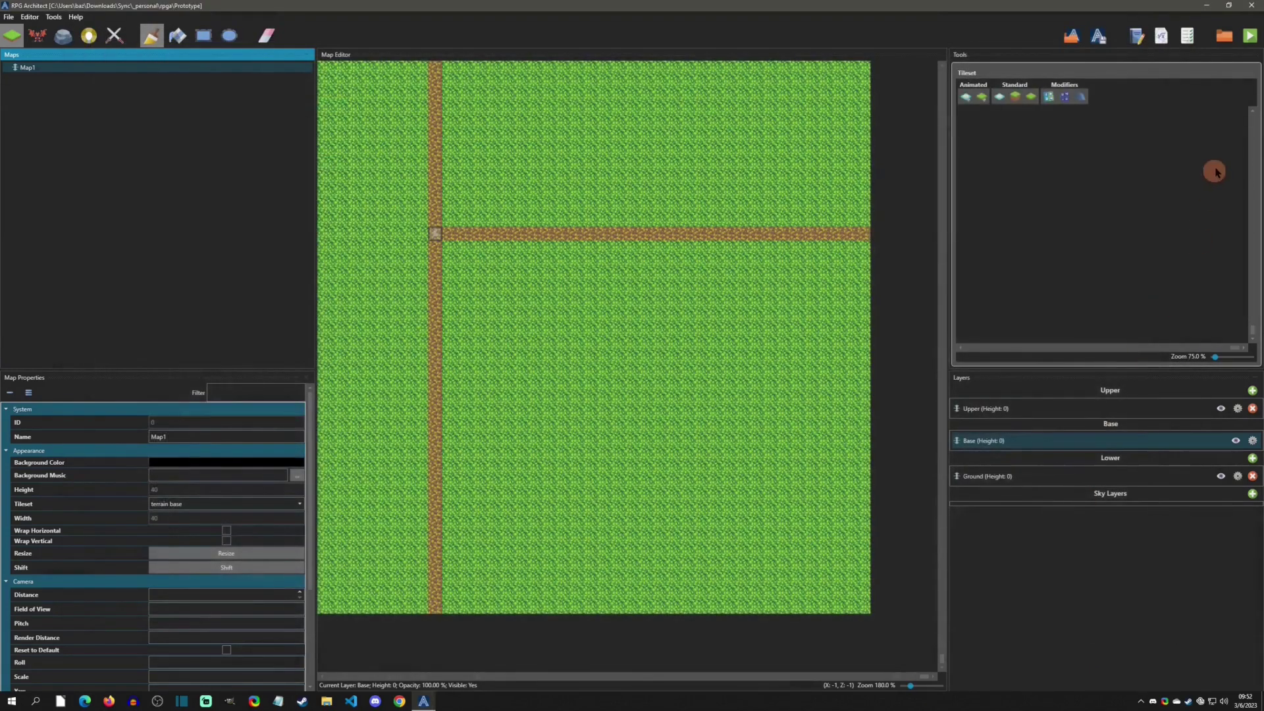
Browse the project's Content\Images folder, then go back to the rpga folder.
{"action": "left_click", "coordinate": [1223, 35]}
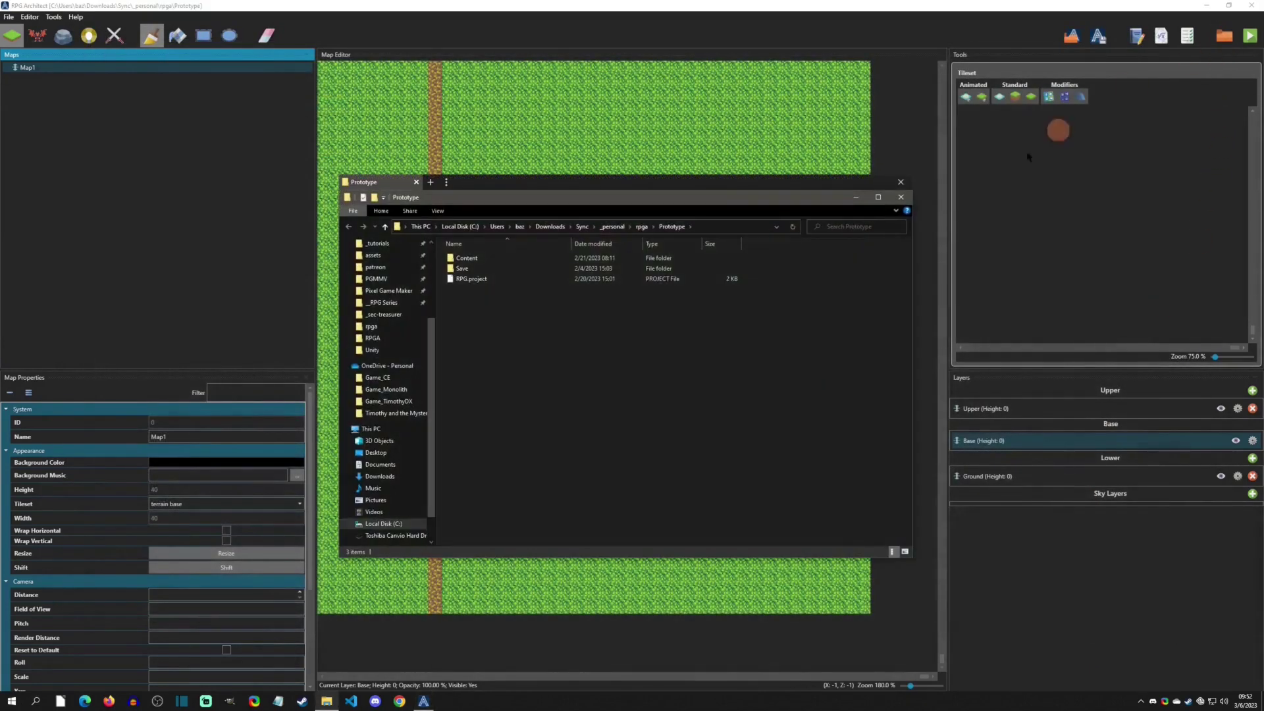
{"action": "double_click", "coordinate": [467, 258]}
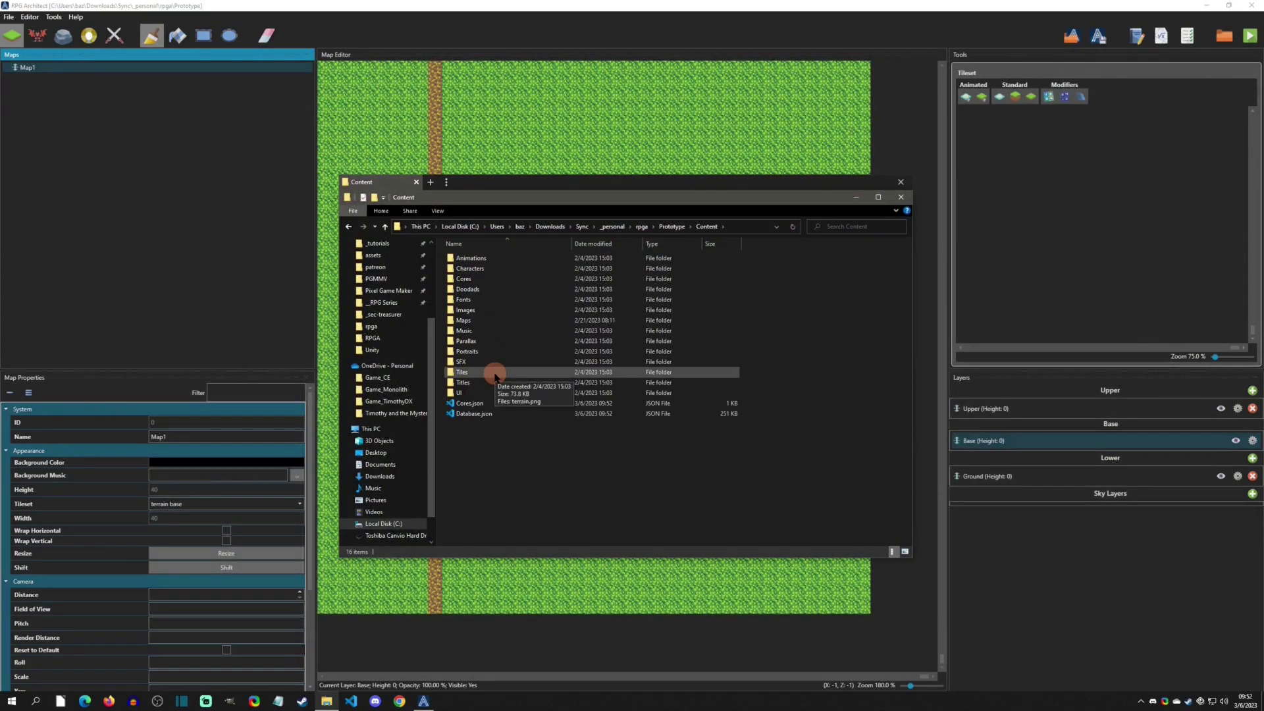
{"action": "double_click", "coordinate": [486, 310]}
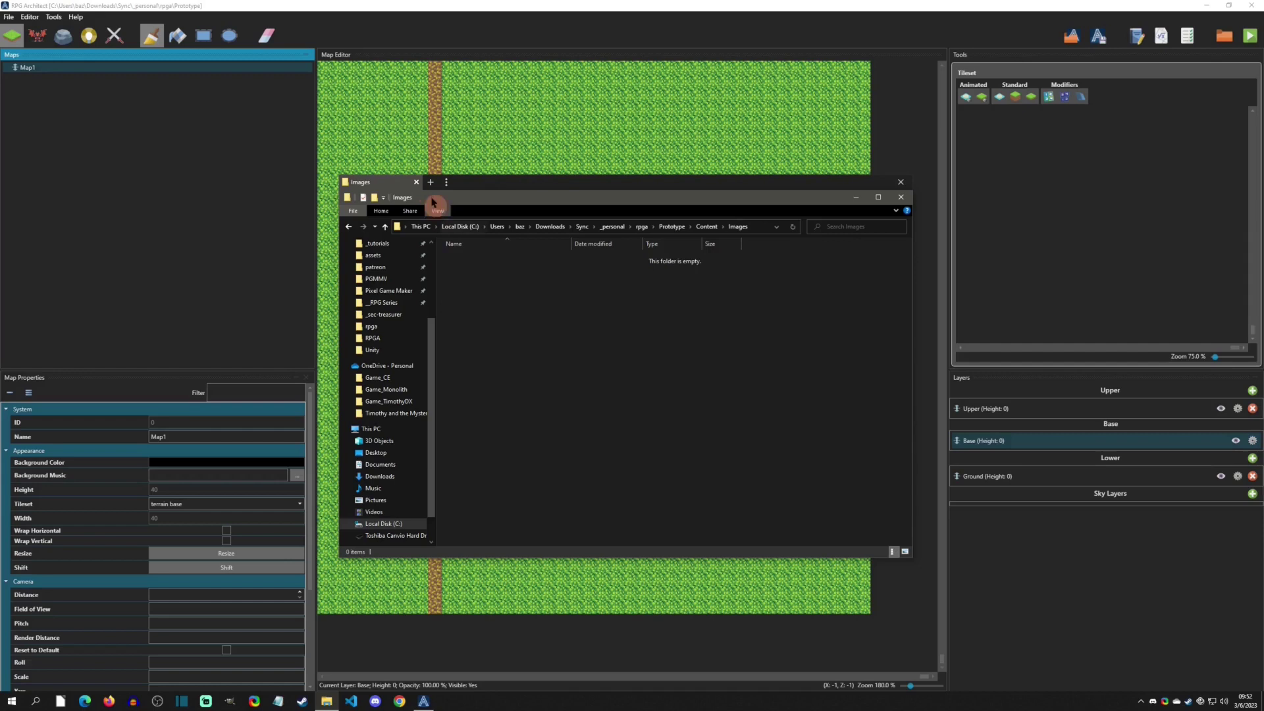
{"action": "left_click", "coordinate": [641, 227]}
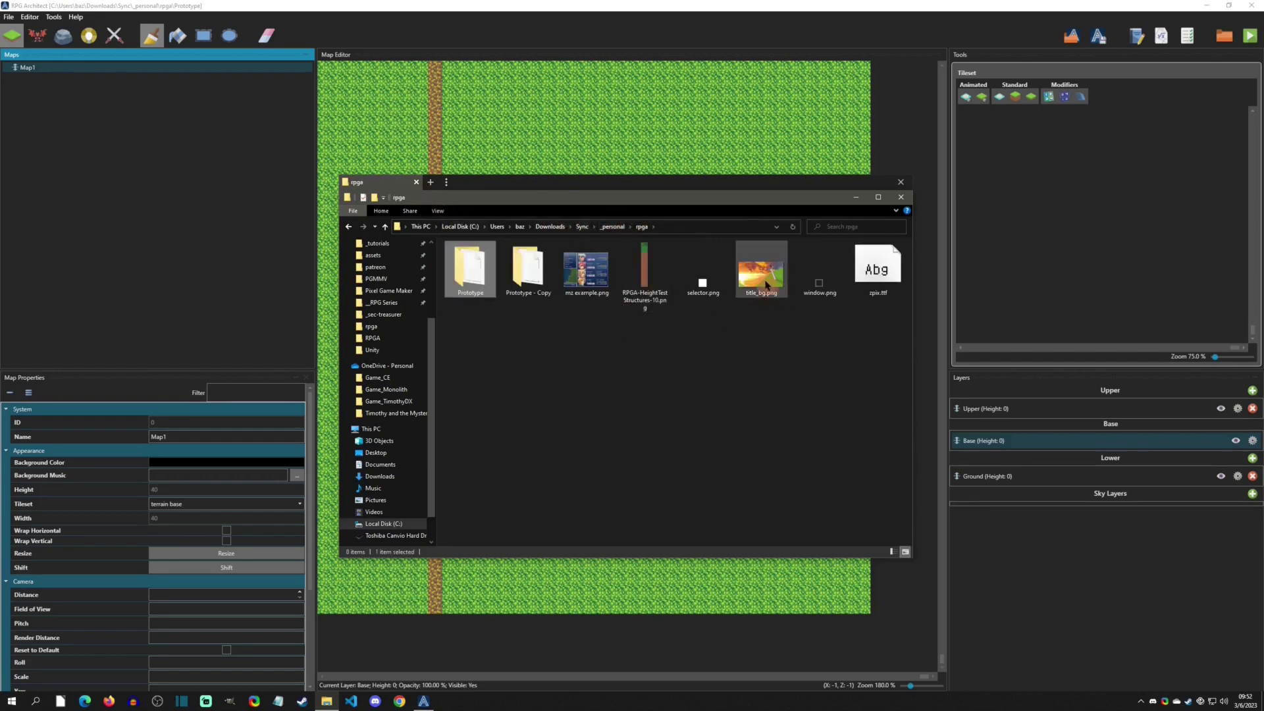
Copy title_bg.png from rpga and paste it into Prototype\Content\Images.
{"action": "left_click", "coordinate": [768, 275]}
{"action": "right_click", "coordinate": [757, 271]}
{"action": "left_click_drag", "start_coordinate": [760, 273], "coordinate": [473, 270]}
{"action": "double_click", "coordinate": [474, 269]}
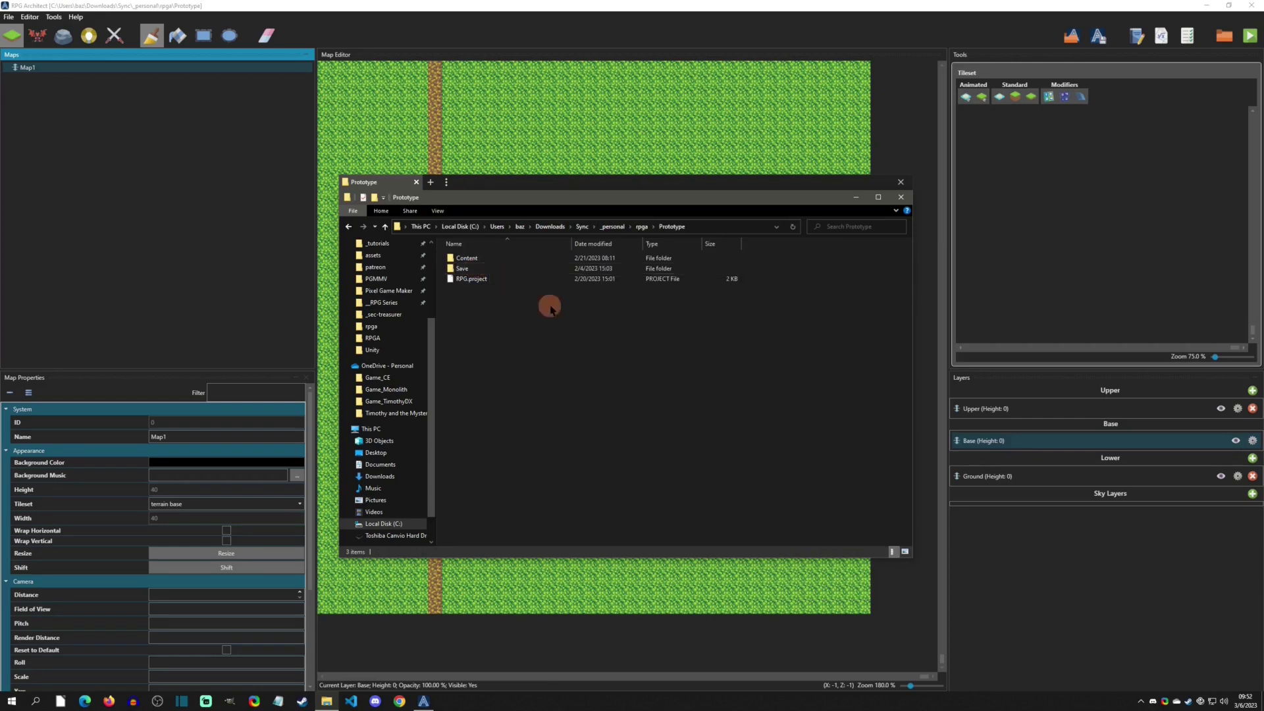
{"action": "double_click", "coordinate": [474, 259]}
{"action": "double_click", "coordinate": [473, 308]}
{"action": "right_click", "coordinate": [524, 330]}
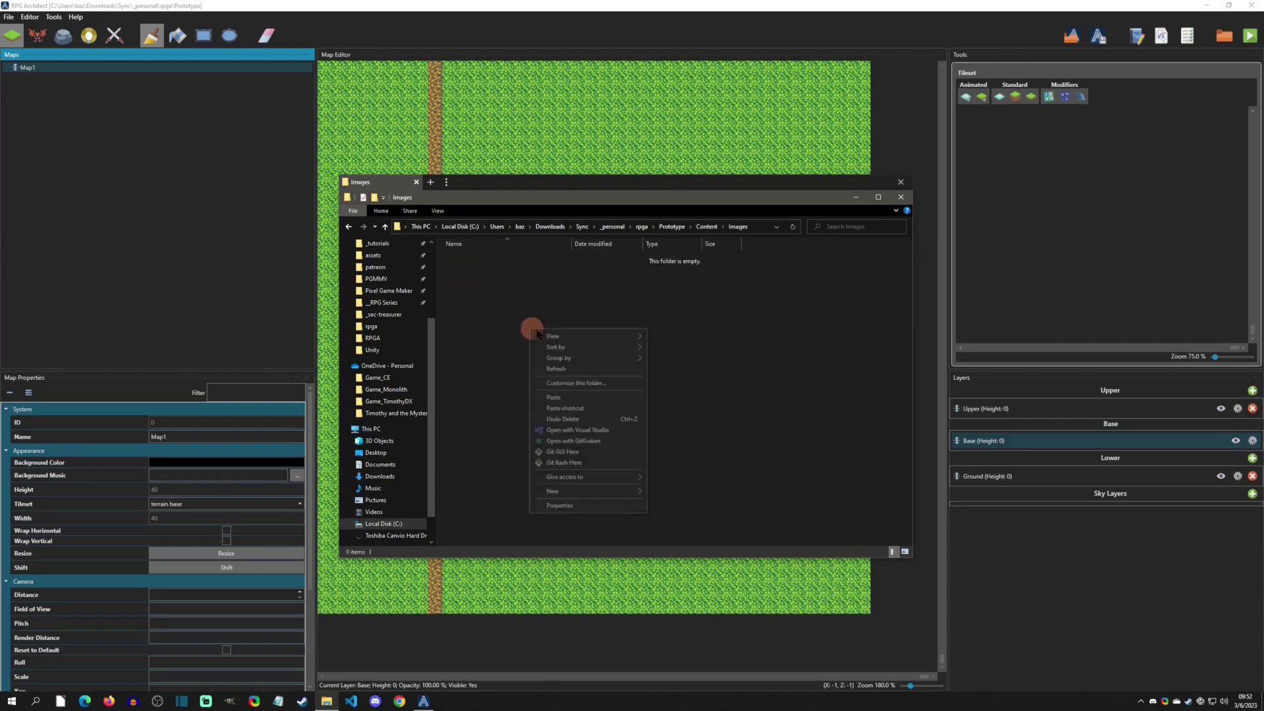
{"action": "left_click", "coordinate": [629, 385]}
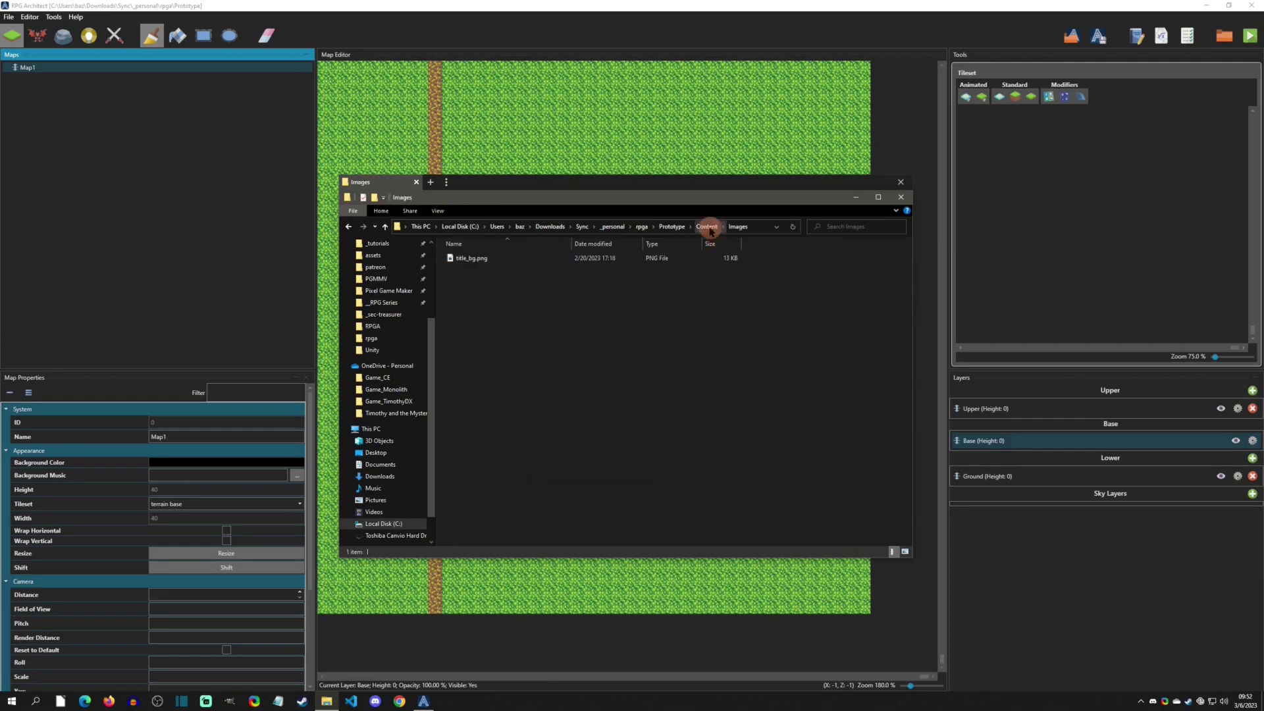
Check title_bg.png is in Images, then return to rpga and select window.png.
{"action": "left_click", "coordinate": [493, 266]}
{"action": "left_click", "coordinate": [704, 227]}
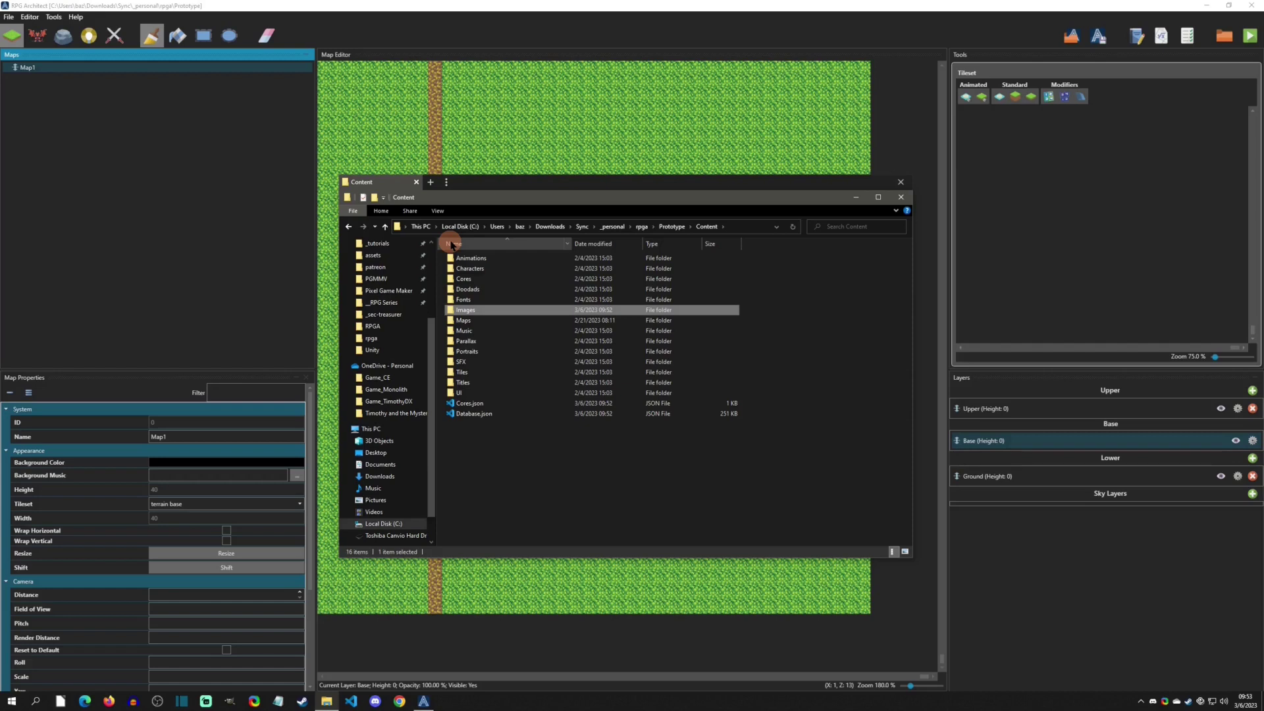
{"action": "double_click", "coordinate": [466, 312]}
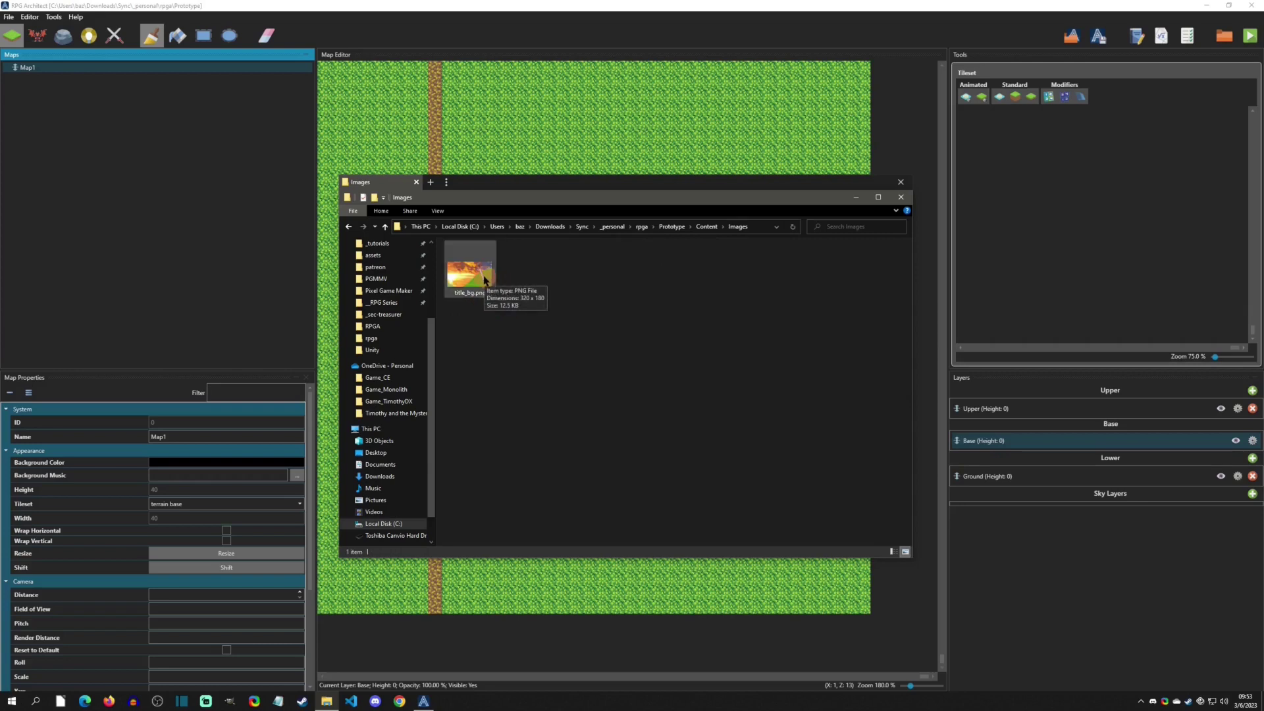
{"action": "left_click", "coordinate": [641, 227]}
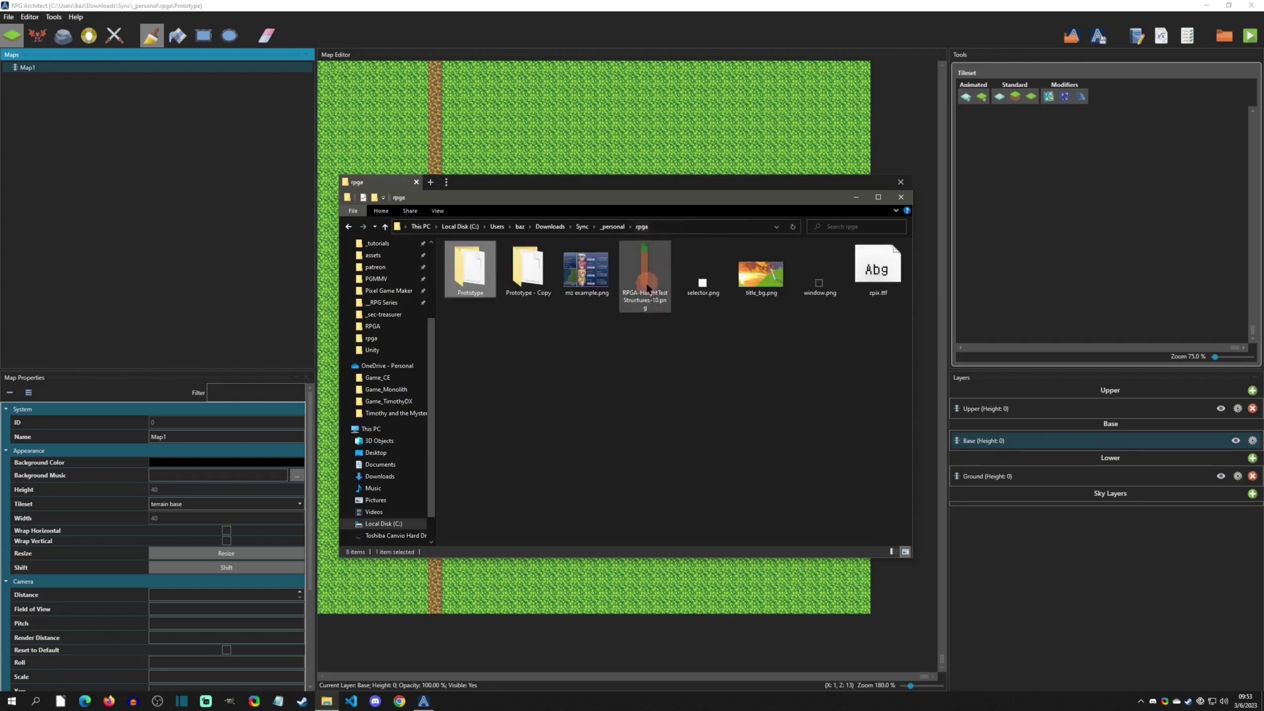
{"action": "left_click", "coordinate": [702, 290]}
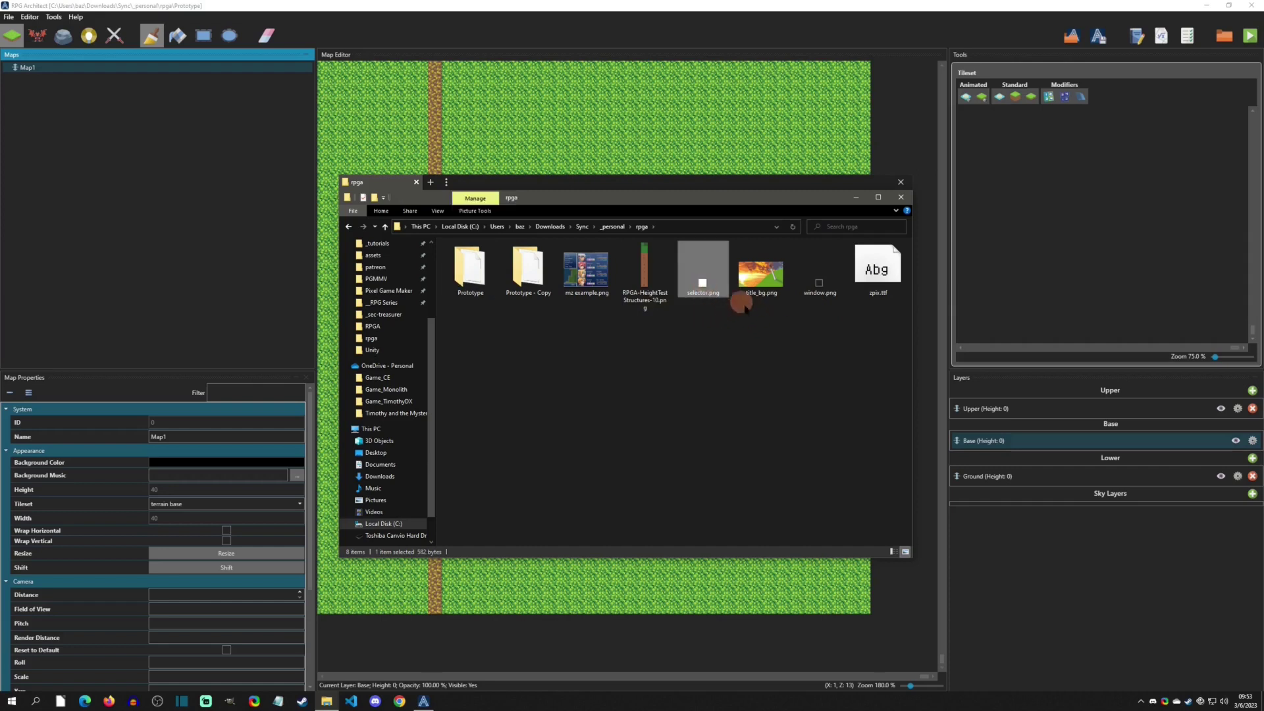
{"action": "left_click", "coordinate": [822, 279]}
{"action": "left_click", "coordinate": [826, 329]}
{"action": "left_click", "coordinate": [827, 279]}
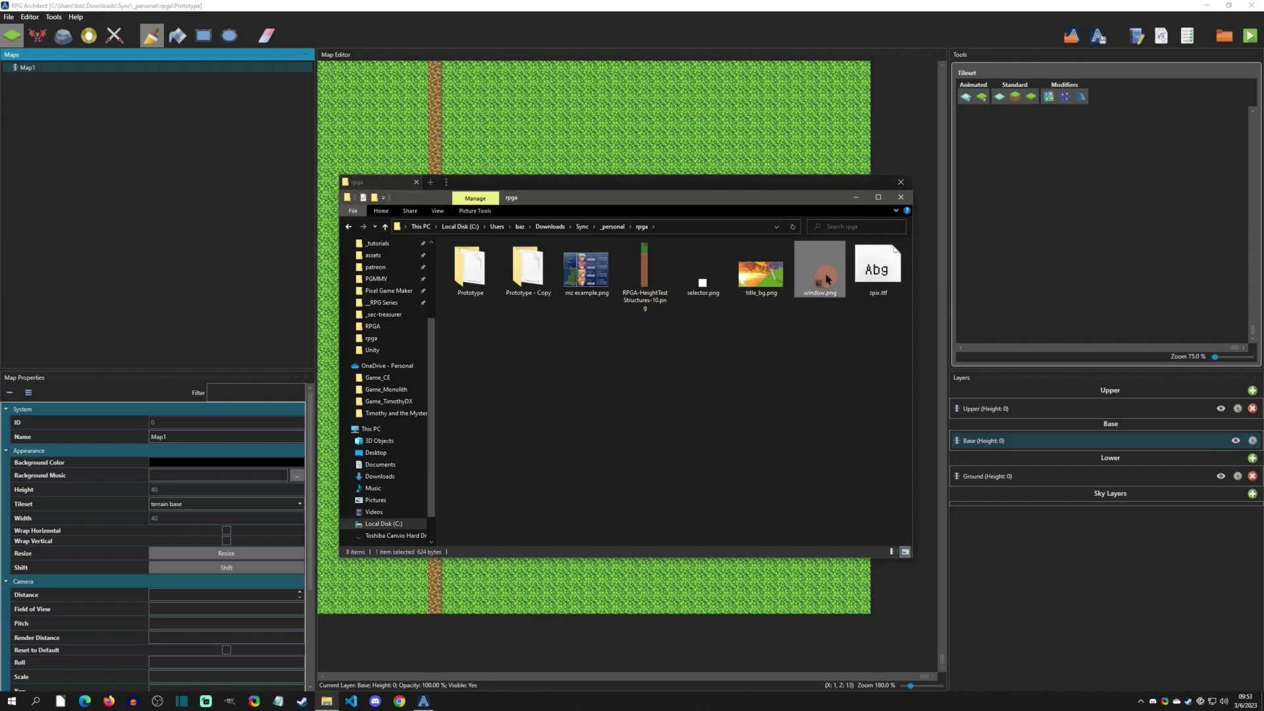
{"action": "double_click", "coordinate": [827, 279]}
{"action": "scroll", "coordinate": [667, 358], "scroll_direction": "up", "scroll_amount": 5}
{"action": "scroll", "coordinate": [667, 358], "scroll_direction": "up", "scroll_amount": 1}
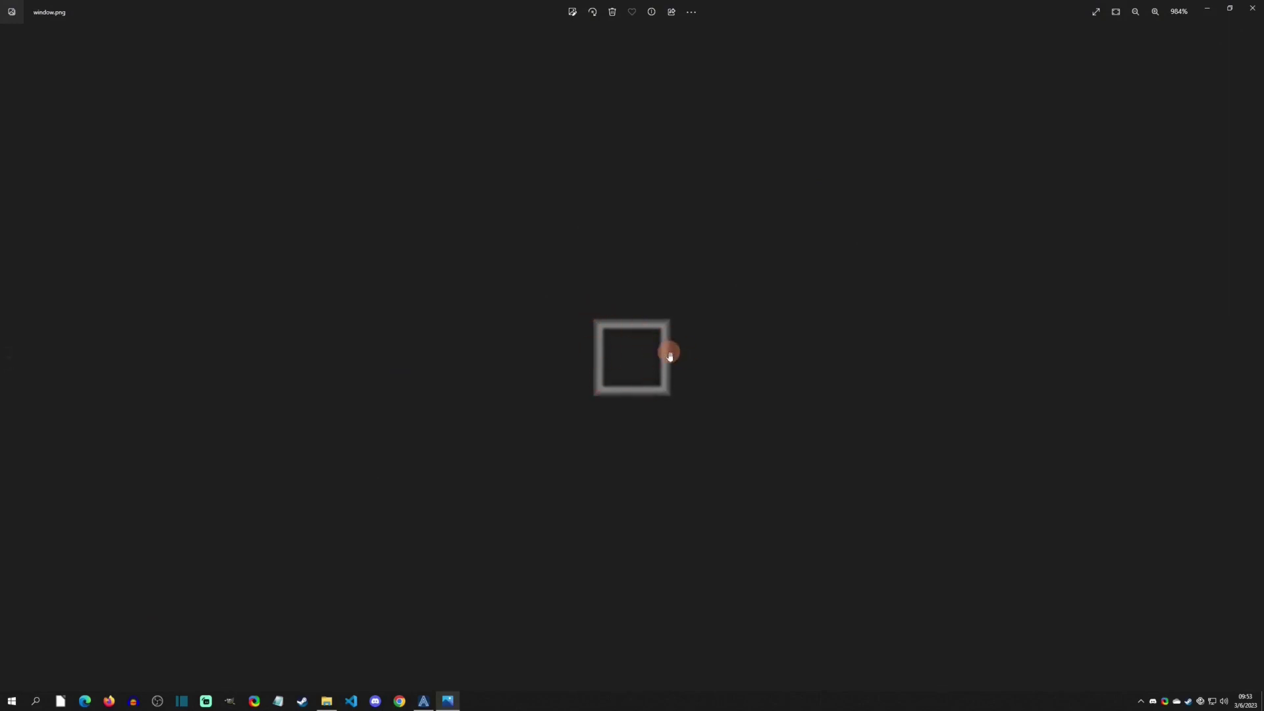
{"action": "left_click", "coordinate": [1252, 8]}
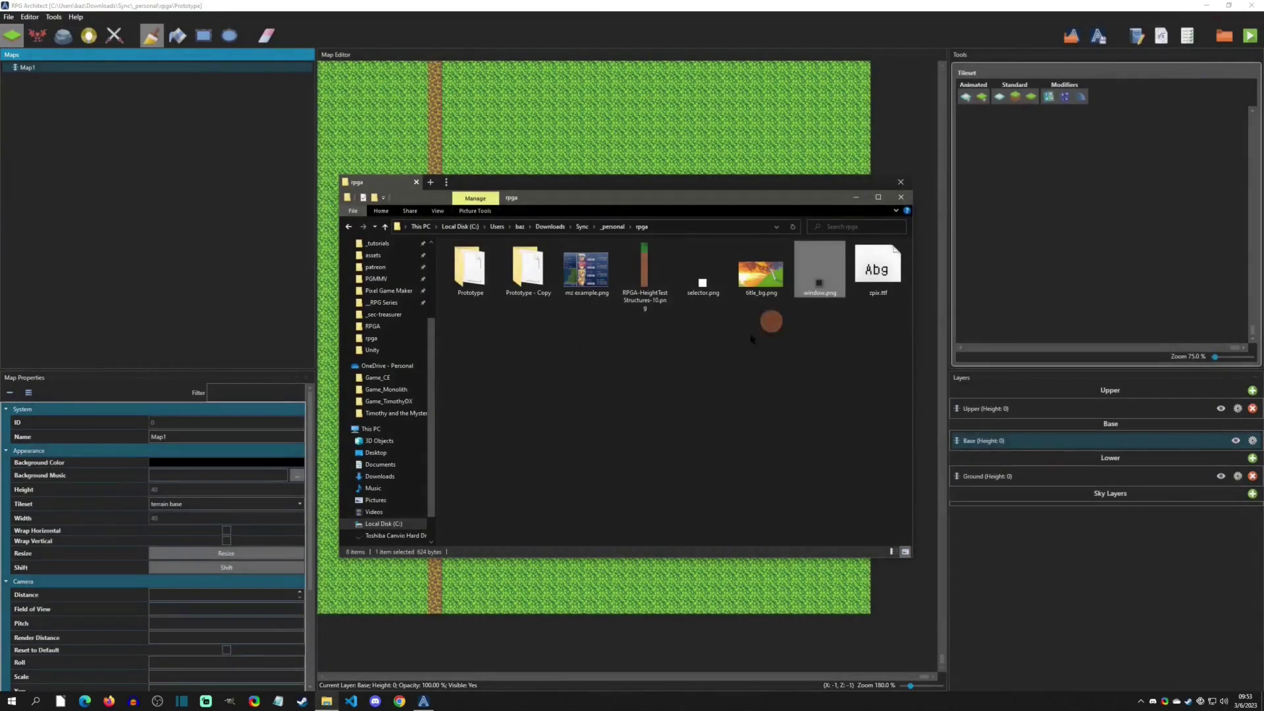
{"action": "double_click", "coordinate": [701, 282]}
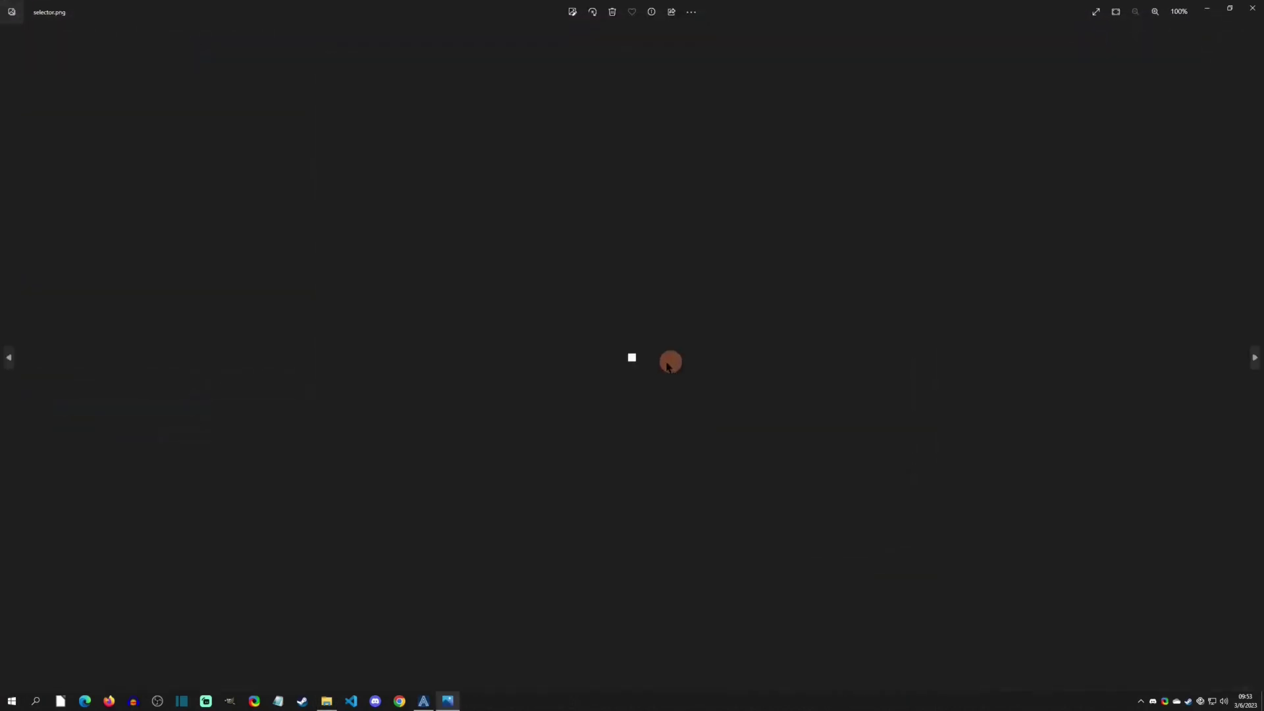
{"action": "scroll", "coordinate": [649, 357], "scroll_direction": "up", "scroll_amount": 5}
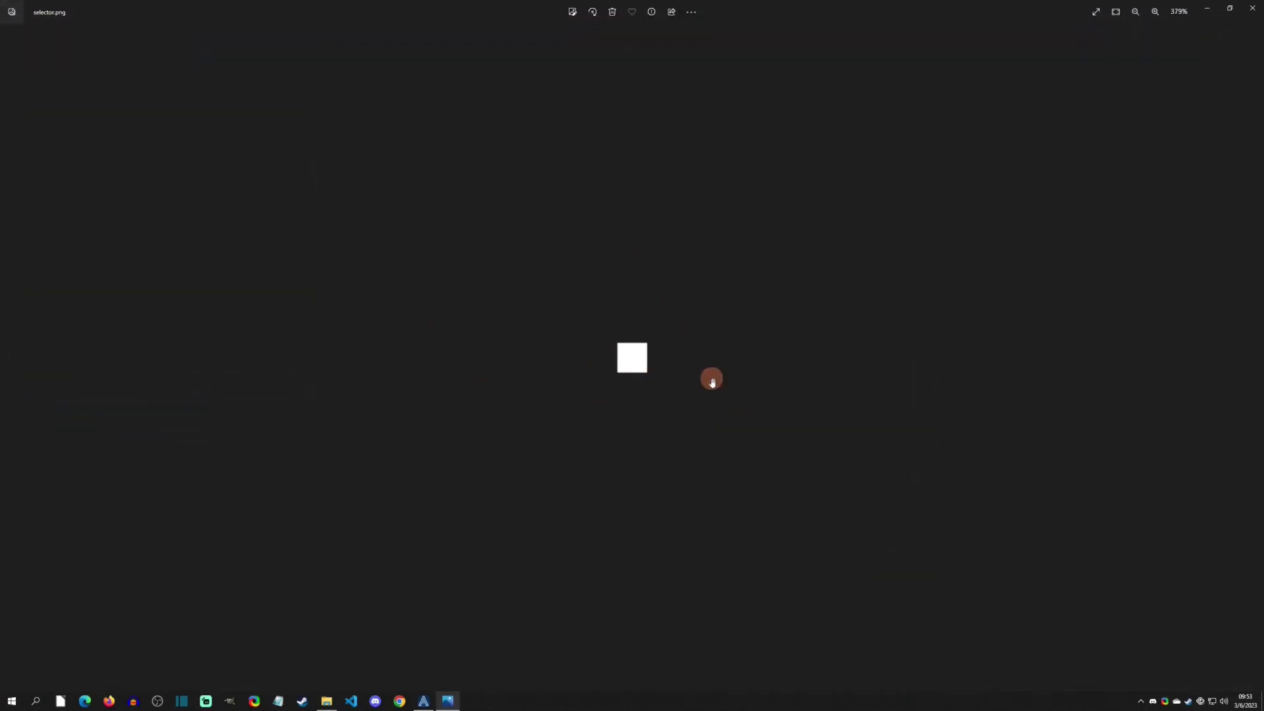
{"action": "left_click", "coordinate": [1252, 8]}
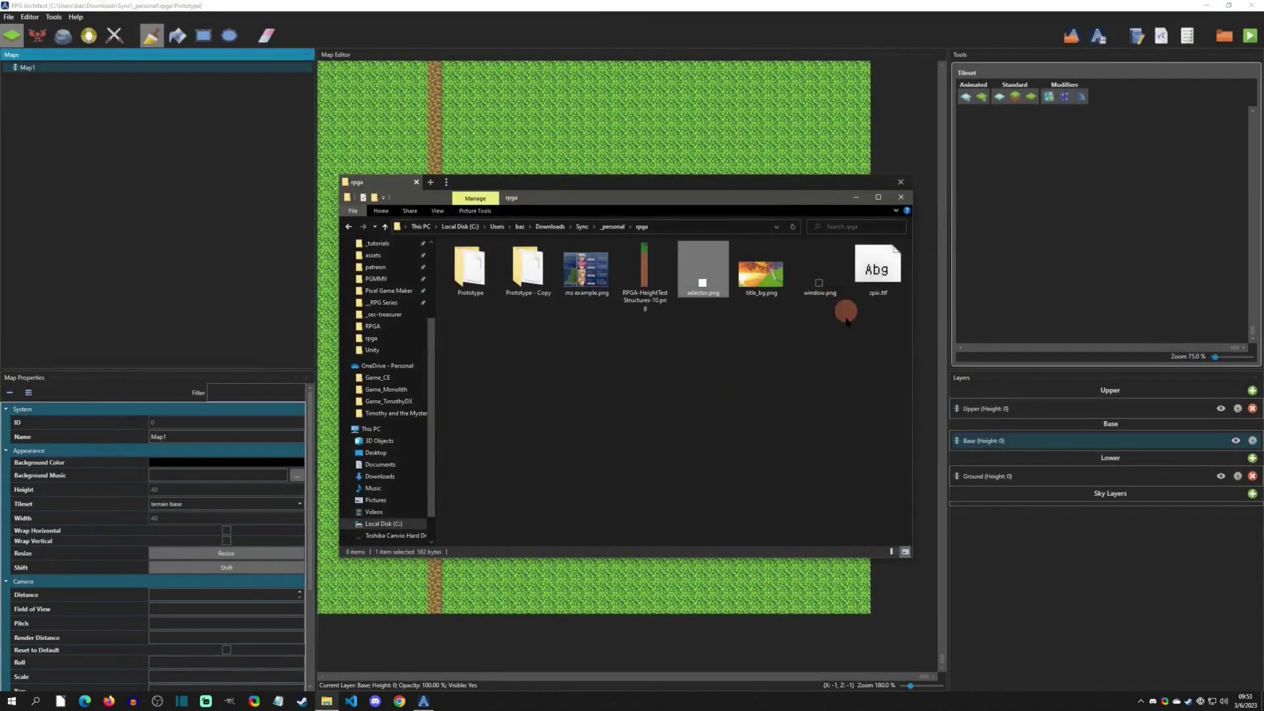
Copy selector.png and window.png into Prototype\Content\UI.
{"action": "left_click", "coordinate": [816, 278], "text": "ctrl"}
{"action": "right_click", "coordinate": [817, 283]}
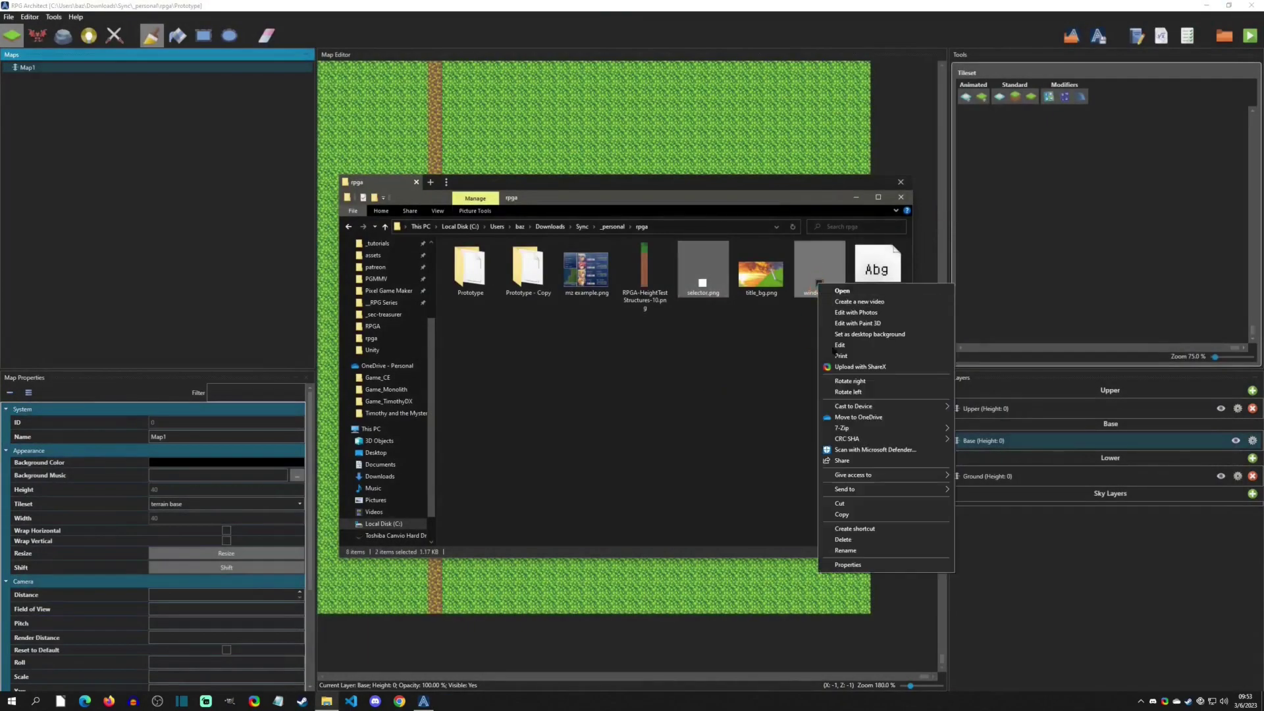
{"action": "left_click", "coordinate": [839, 514]}
{"action": "double_click", "coordinate": [484, 266]}
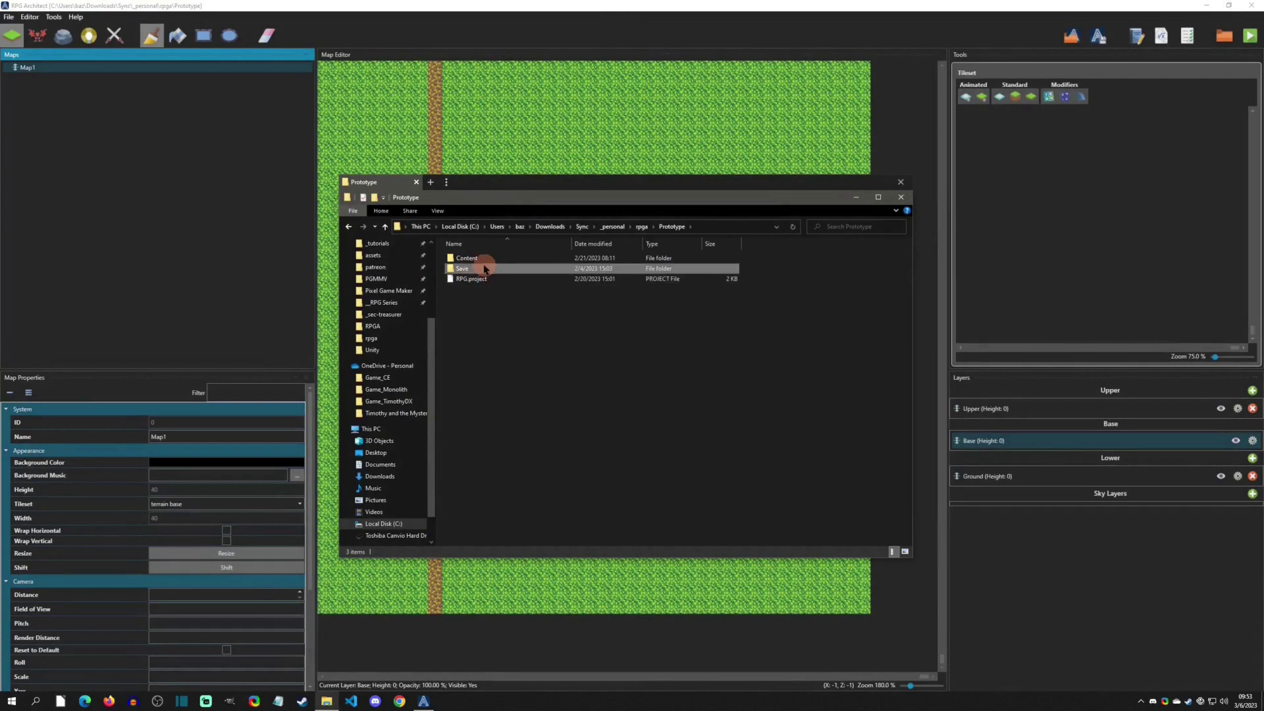
{"action": "double_click", "coordinate": [480, 258]}
{"action": "double_click", "coordinate": [481, 396]}
{"action": "right_click", "coordinate": [489, 329]}
{"action": "left_click", "coordinate": [578, 268]}
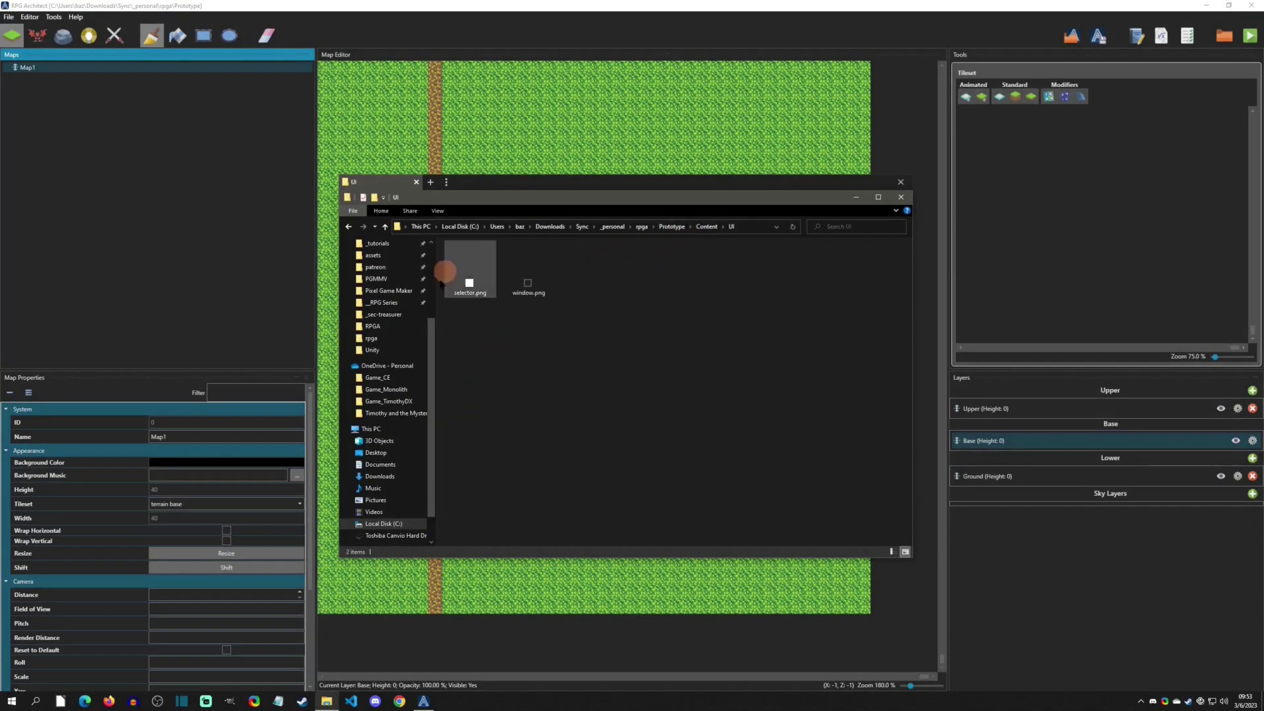
Copy the zpix.ttf font file from the rpga folder.
{"action": "left_click", "coordinate": [643, 227]}
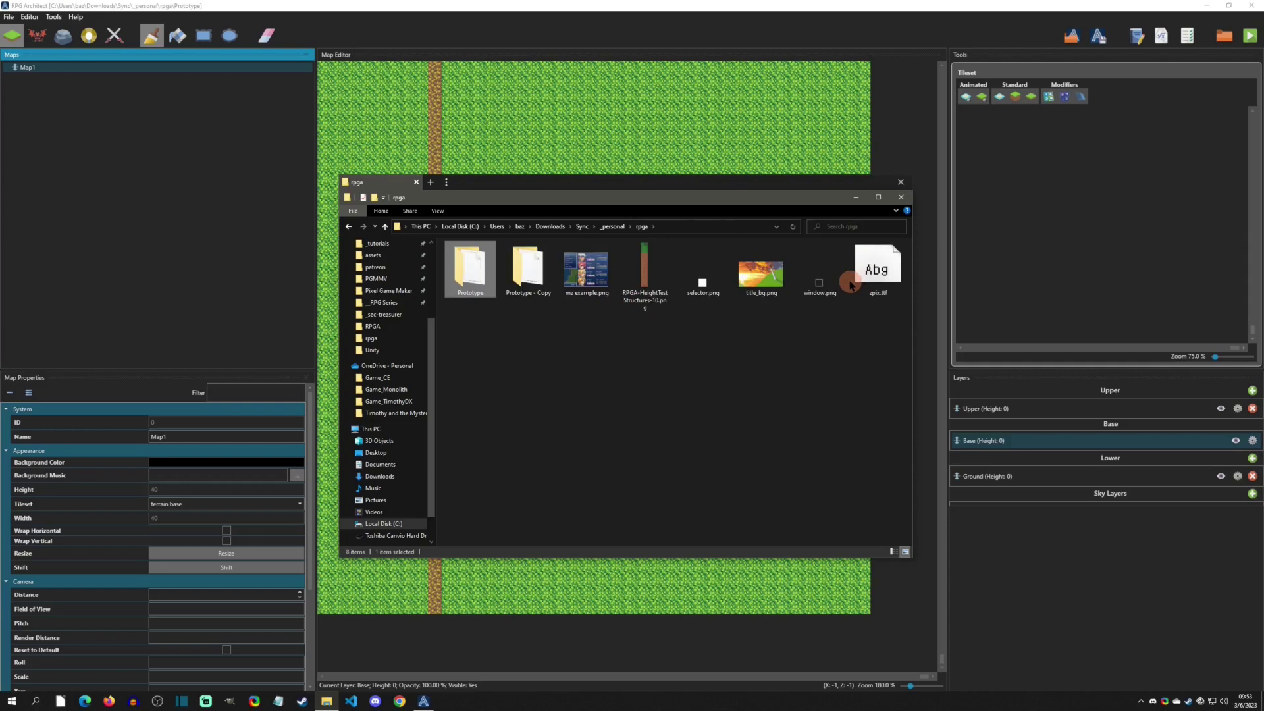
{"action": "right_click", "coordinate": [868, 274]}
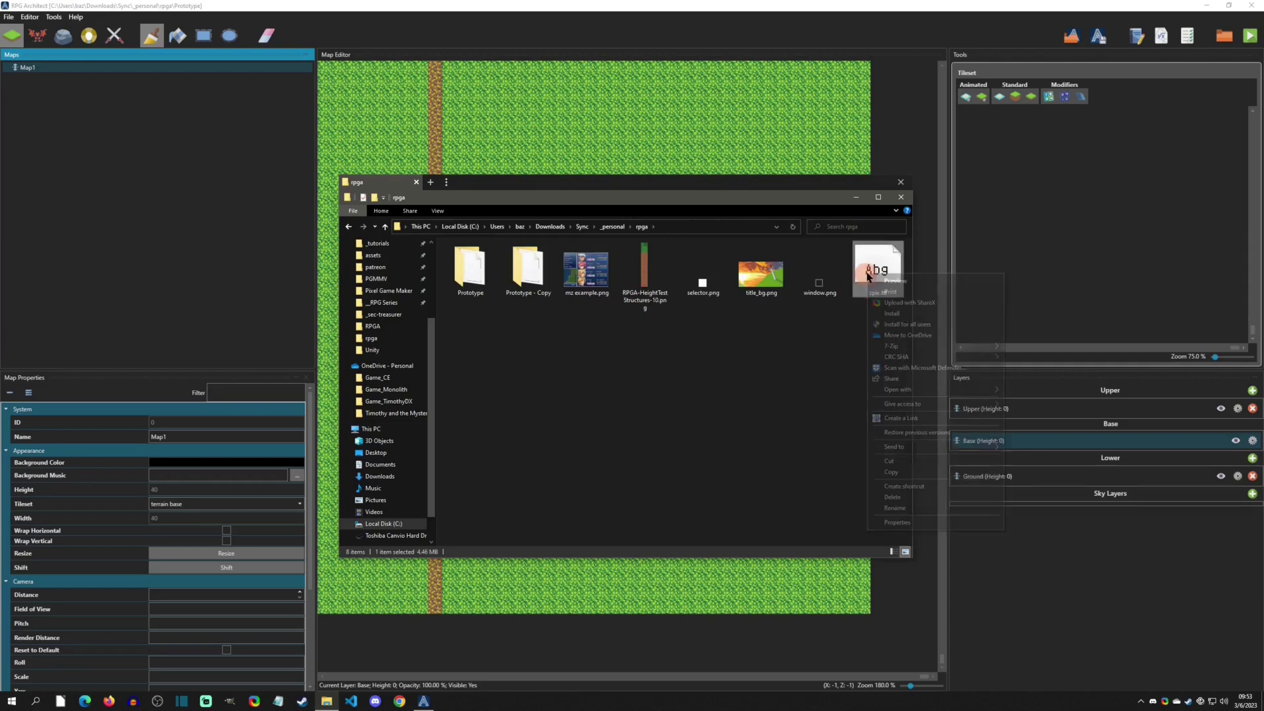
{"action": "left_click", "coordinate": [894, 473]}
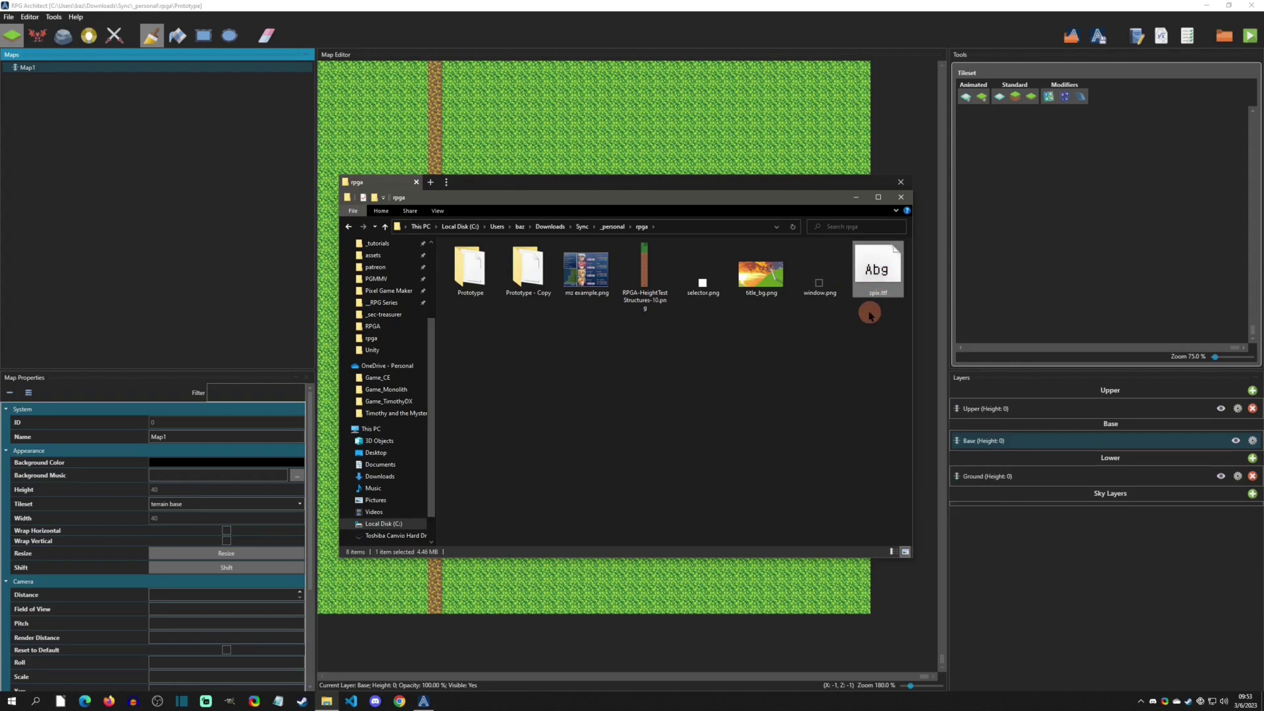
{"action": "right_click", "coordinate": [869, 286]}
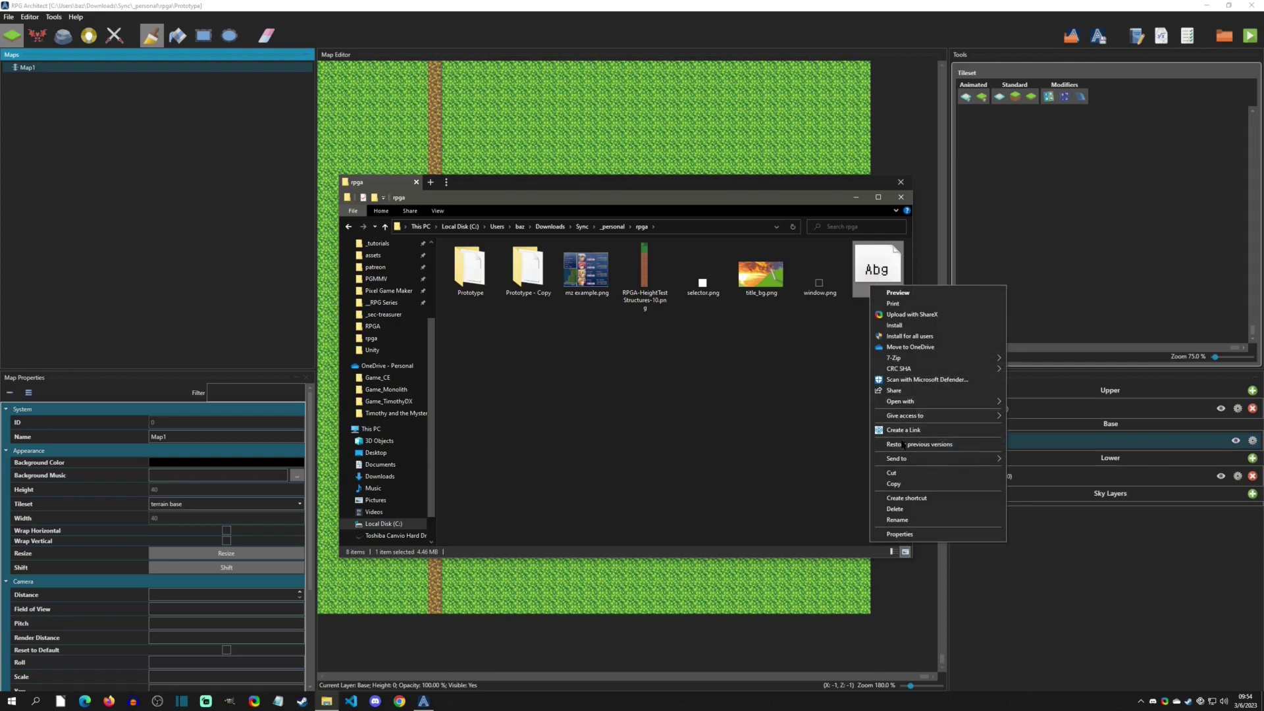
{"action": "left_click", "coordinate": [898, 485]}
Browse to Prototype\Content\Fonts to confirm zpix.ttf is there.
{"action": "left_click", "coordinate": [514, 266]}
{"action": "double_click", "coordinate": [515, 266]}
{"action": "left_click", "coordinate": [641, 226]}
{"action": "left_click", "coordinate": [476, 270]}
{"action": "double_click", "coordinate": [477, 270]}
{"action": "double_click", "coordinate": [465, 258]}
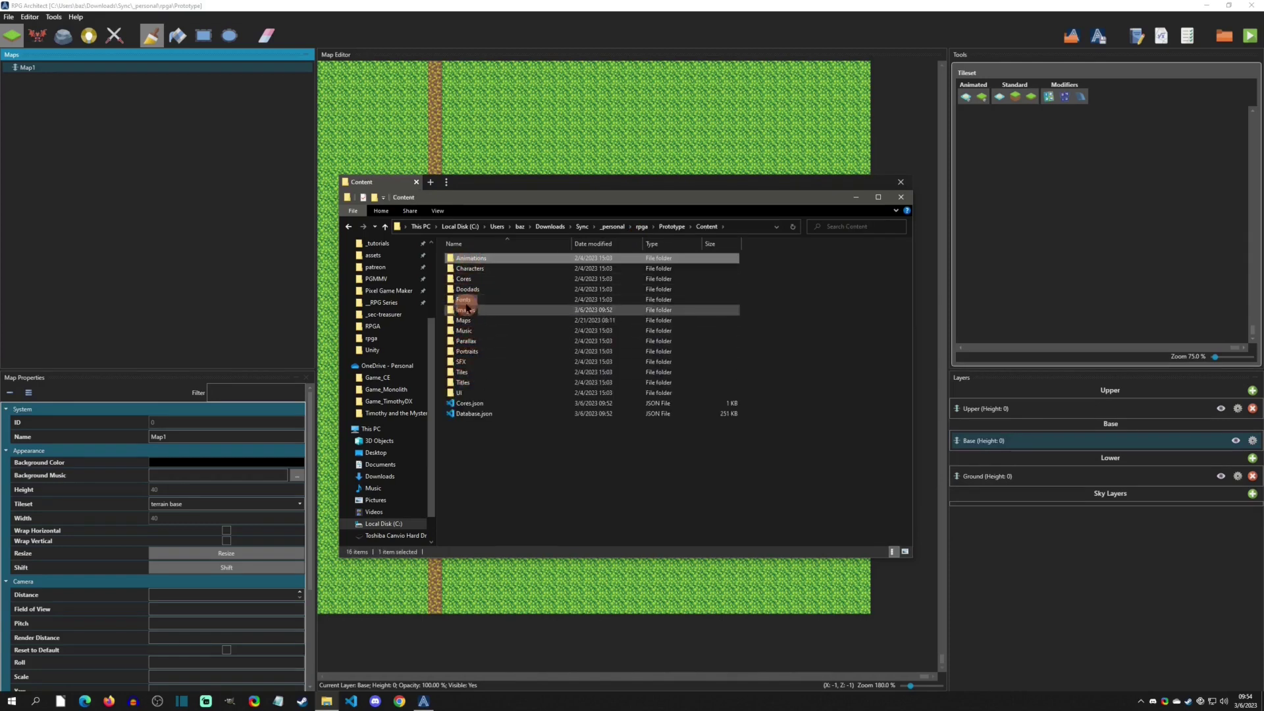
{"action": "double_click", "coordinate": [466, 300]}
Check the images in Prototype\Content\UI, then close File Explorer.
{"action": "left_click", "coordinate": [671, 226]}
{"action": "left_click", "coordinate": [640, 226]}
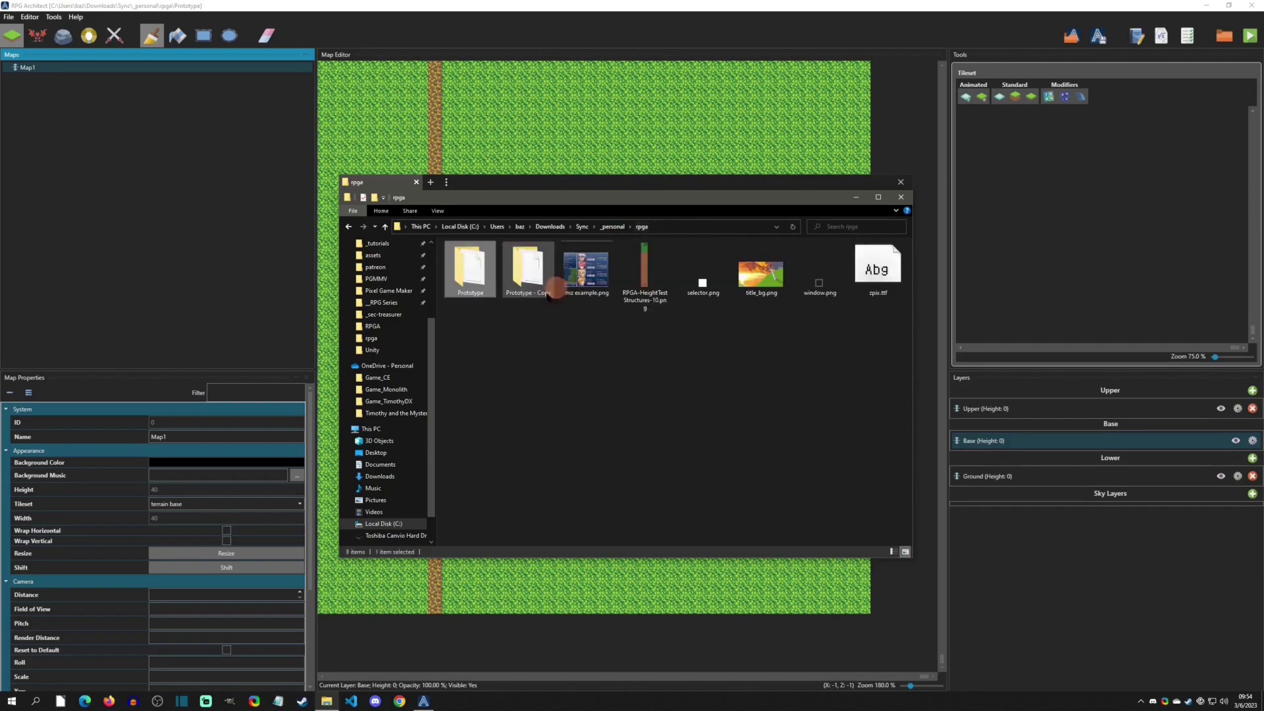
{"action": "double_click", "coordinate": [487, 270]}
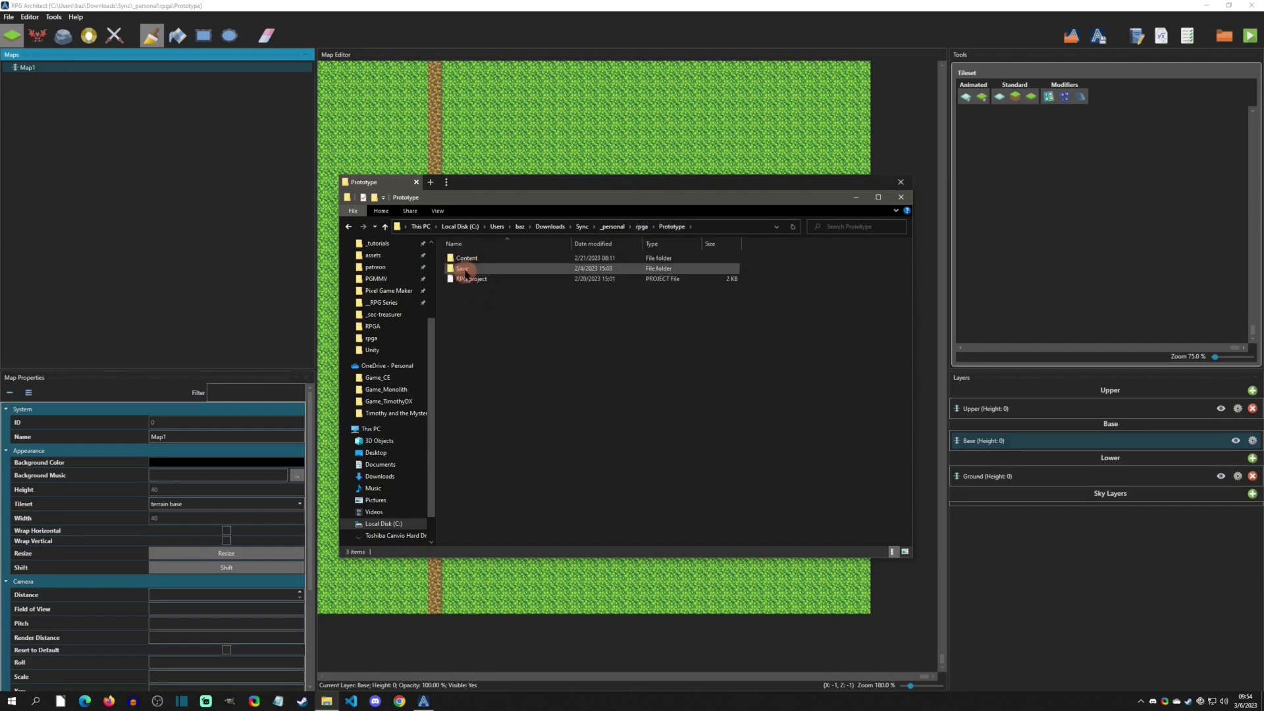
{"action": "double_click", "coordinate": [468, 279]}
{"action": "double_click", "coordinate": [472, 393]}
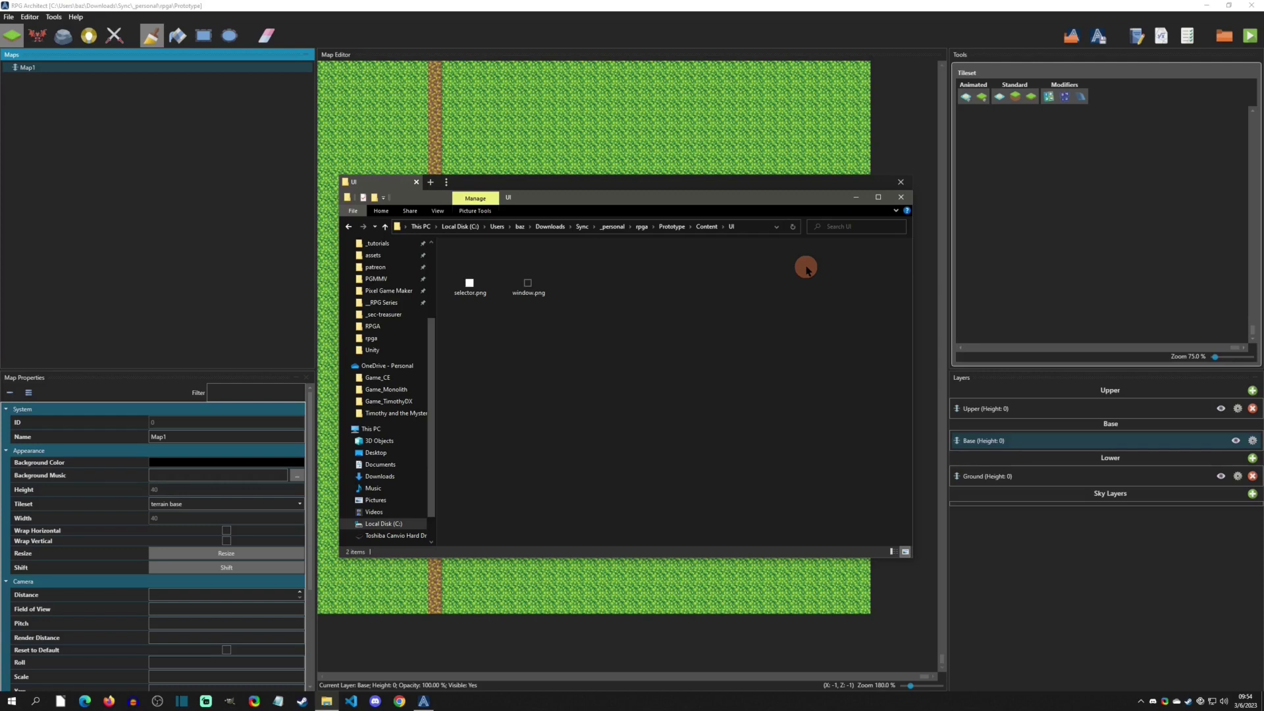
{"action": "left_click", "coordinate": [901, 189]}
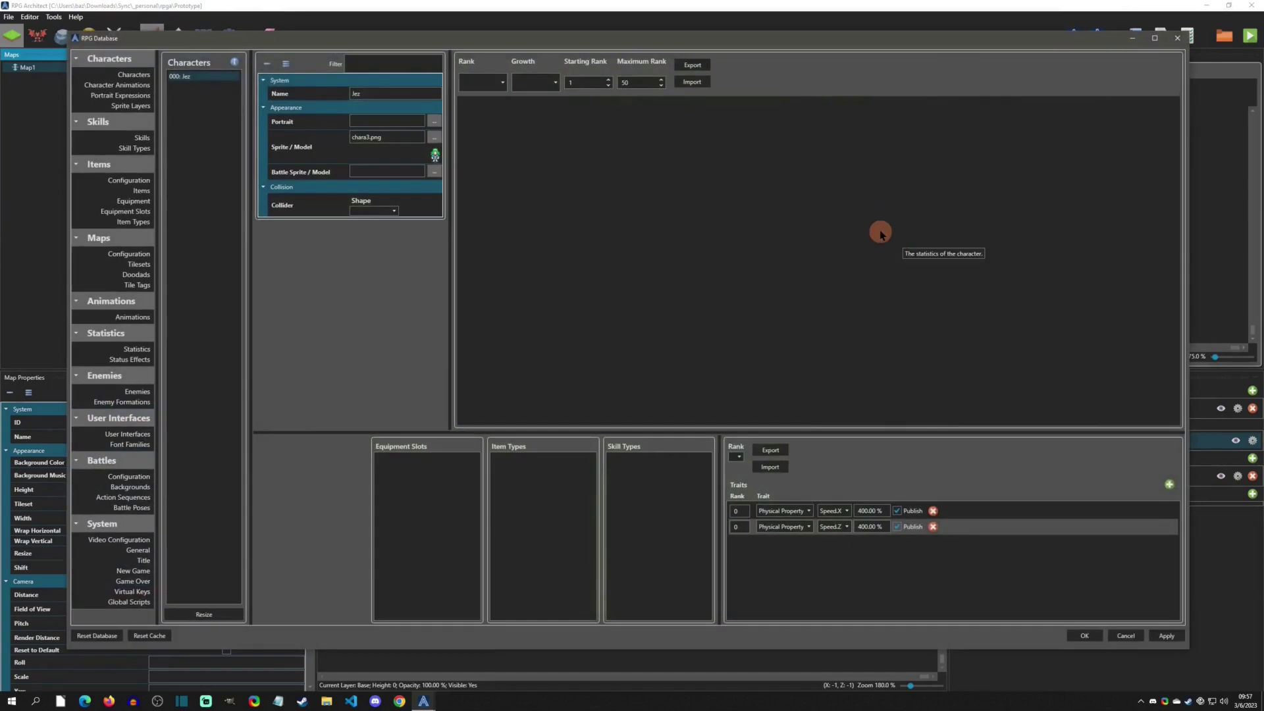
Name font family 000 MainFont and set its Normal font to zpix.ttf.
{"action": "left_click", "coordinate": [129, 444]}
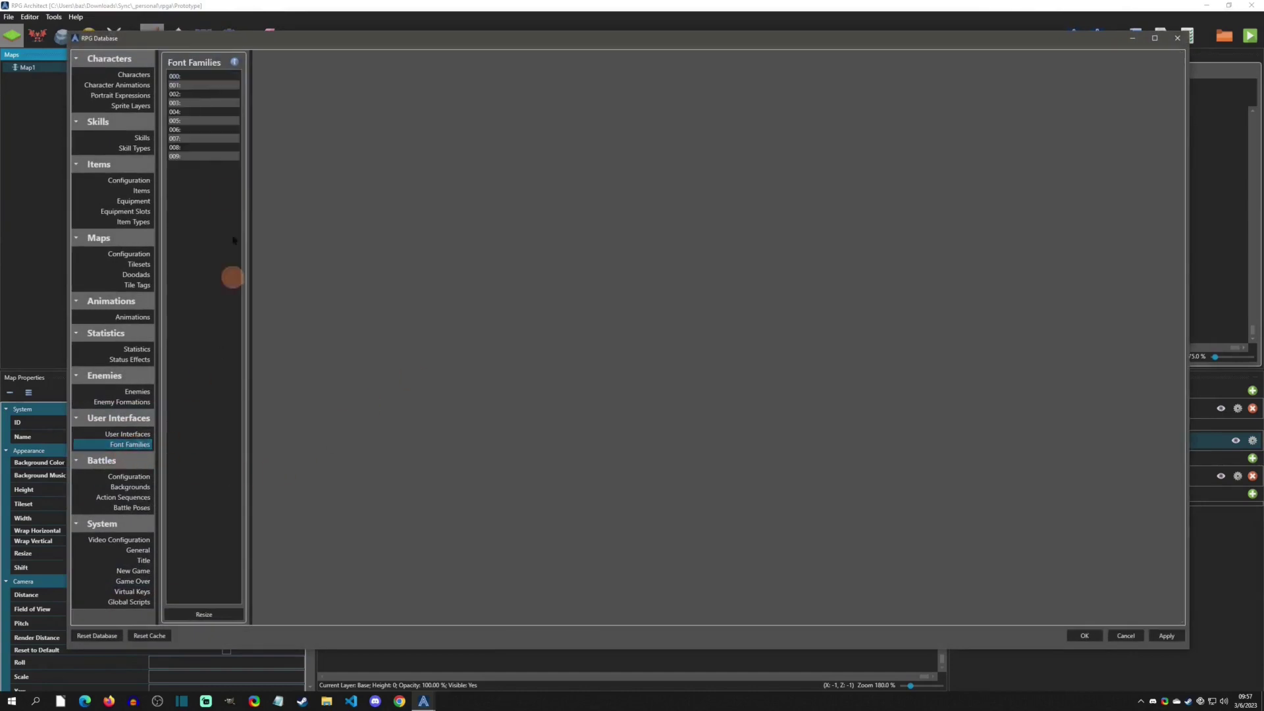
{"action": "left_click", "coordinate": [200, 76]}
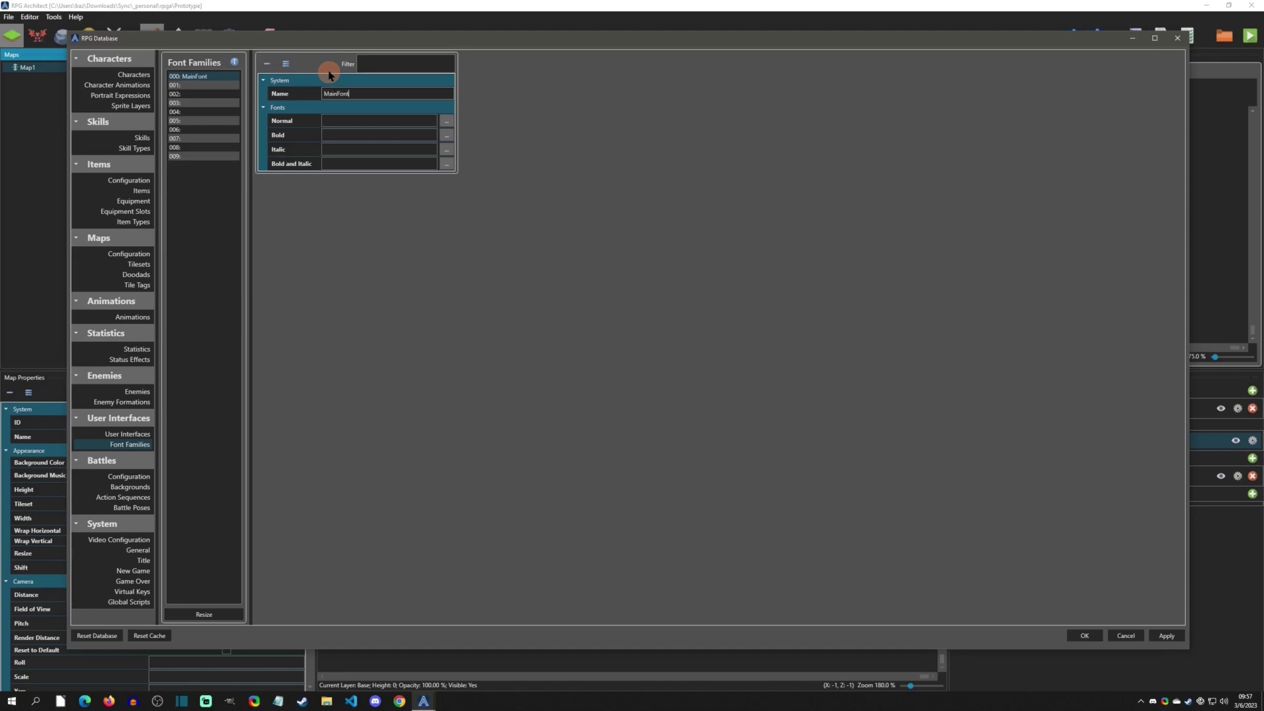
{"action": "left_click", "coordinate": [447, 124]}
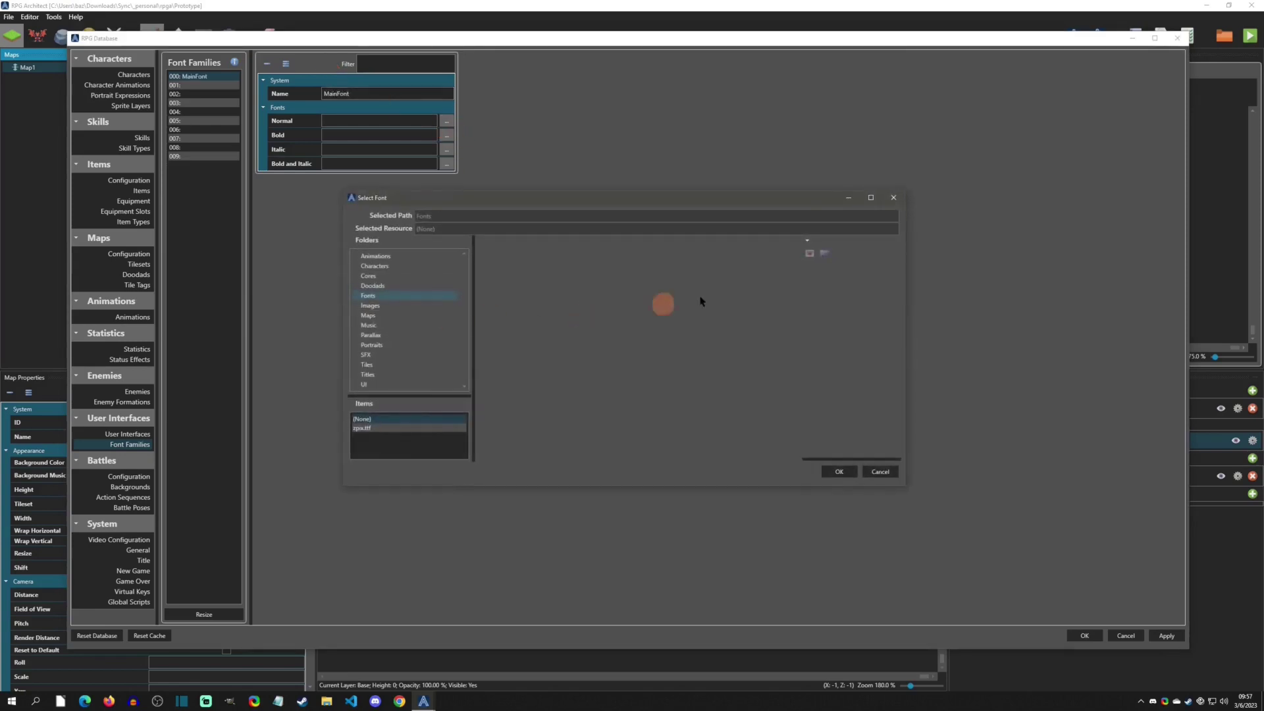
{"action": "left_click", "coordinate": [421, 428]}
{"action": "left_click", "coordinate": [833, 471]}
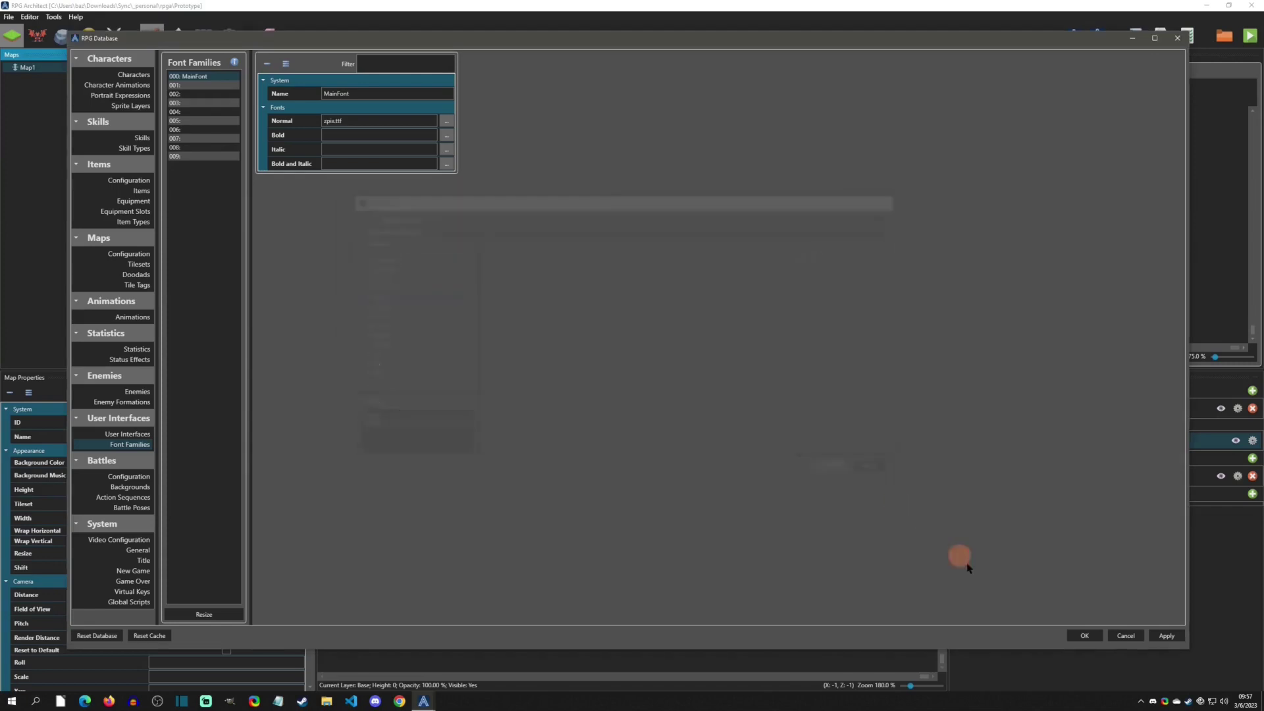
{"action": "left_click", "coordinate": [131, 434]}
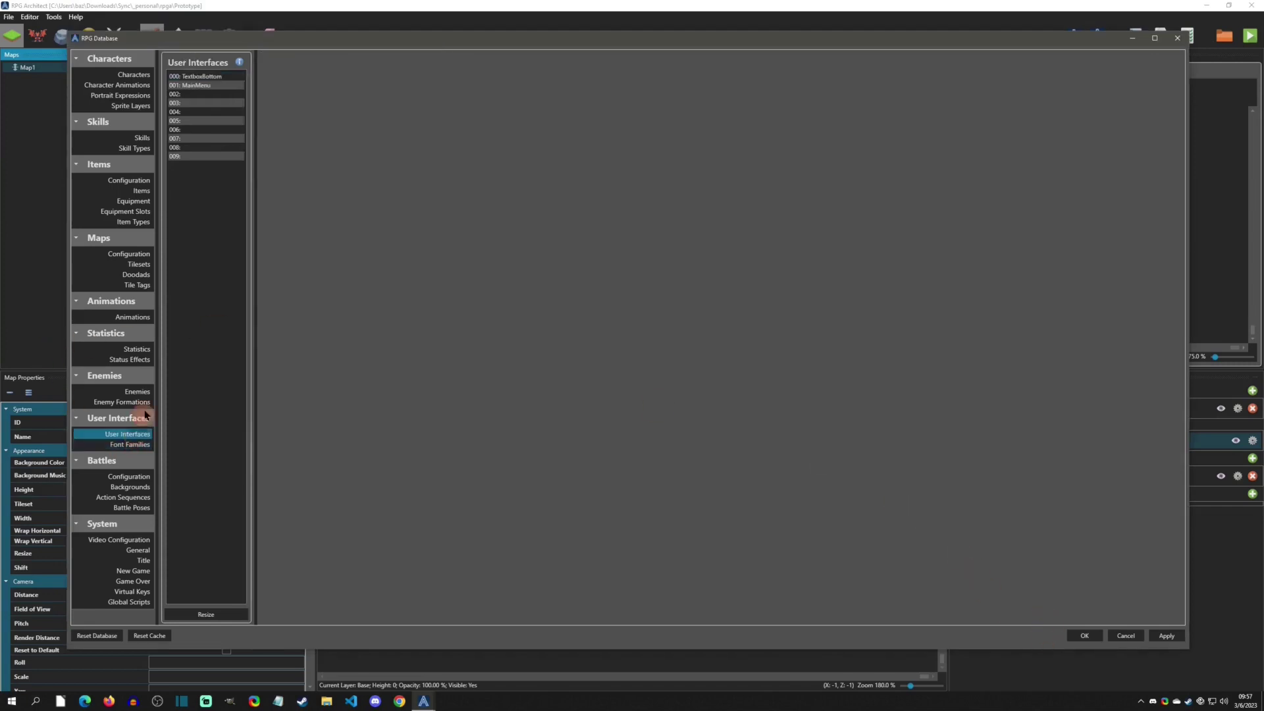
Name user interface 002 Title, set its type to Menu, and uncheck Is Cancelable.
{"action": "left_click", "coordinate": [192, 94]}
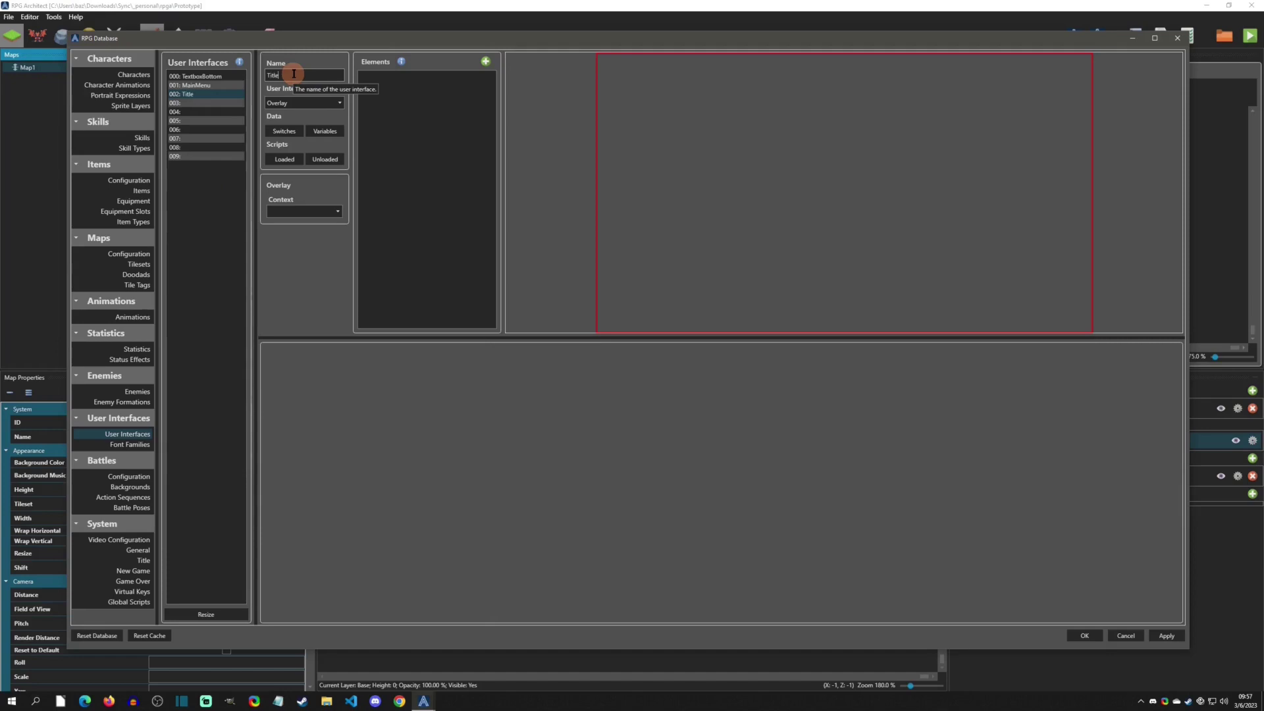
{"action": "left_click", "coordinate": [303, 103]}
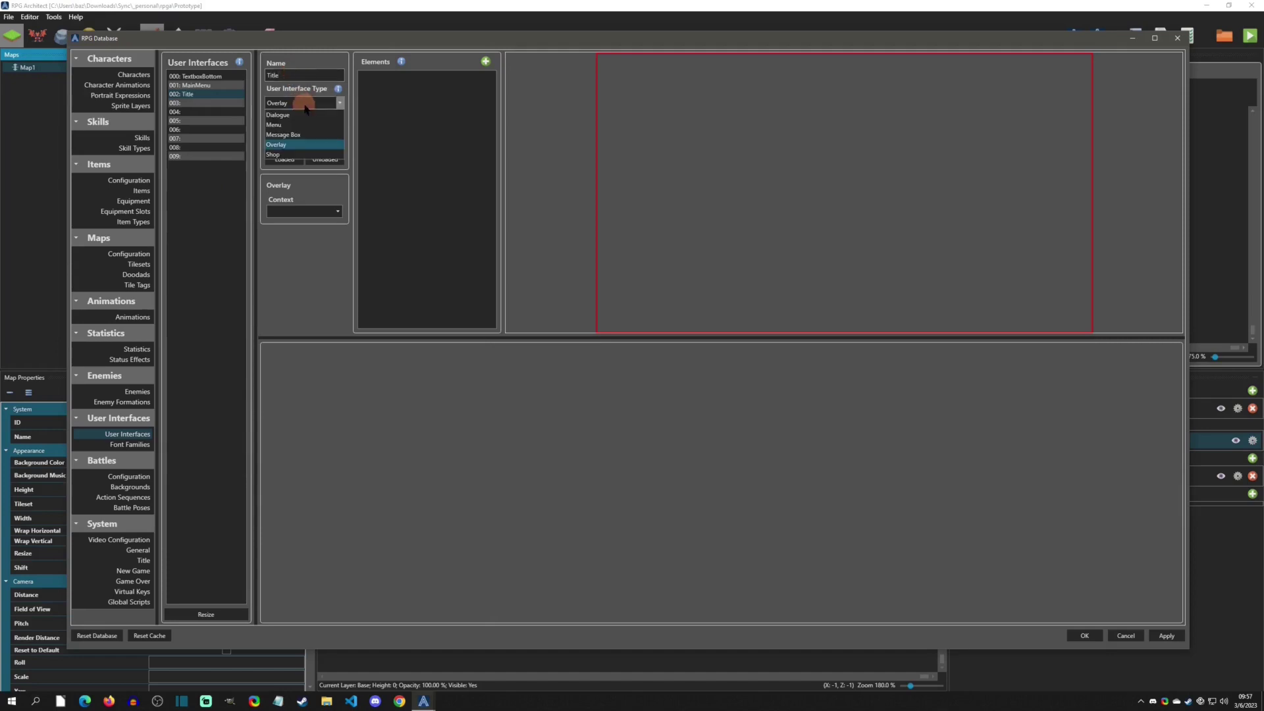
{"action": "left_click", "coordinate": [280, 125]}
{"action": "left_click", "coordinate": [279, 199]}
{"action": "left_click", "coordinate": [279, 199]}
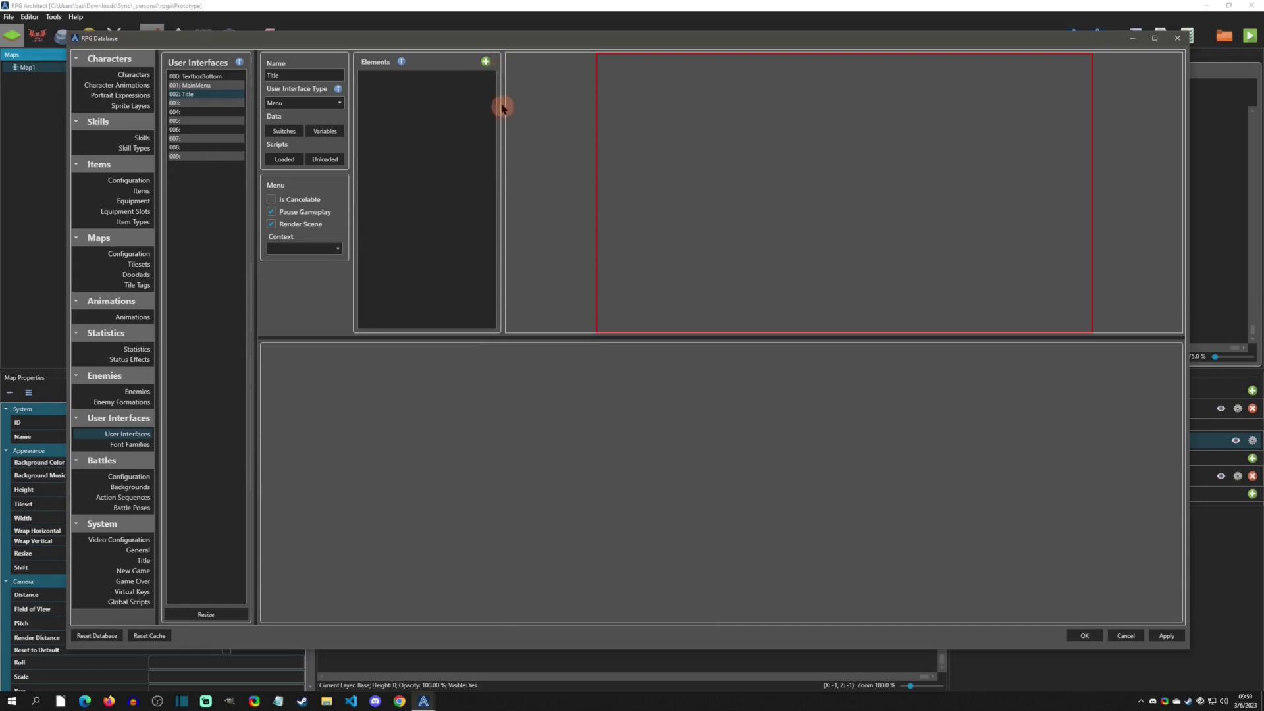
{"action": "left_click", "coordinate": [485, 62]}
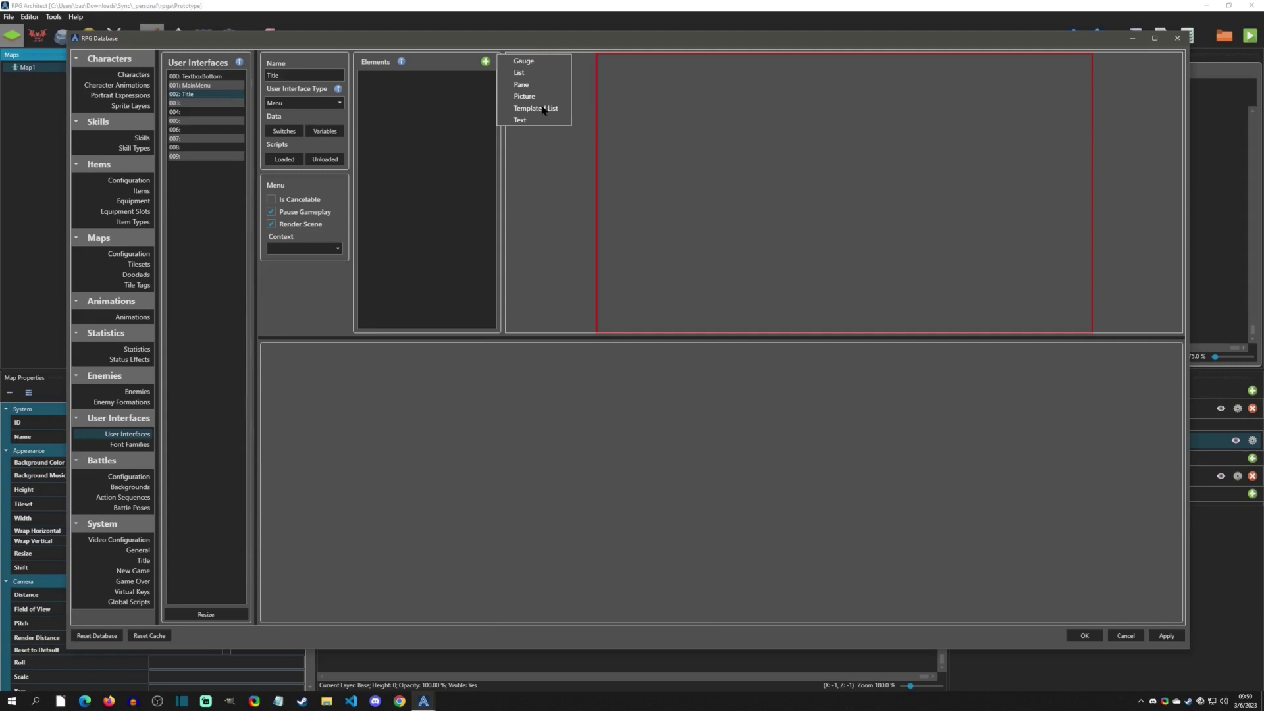
Add a Picture element to the Title interface and name it BG.
{"action": "left_click", "coordinate": [525, 96]}
{"action": "left_click", "coordinate": [426, 83]}
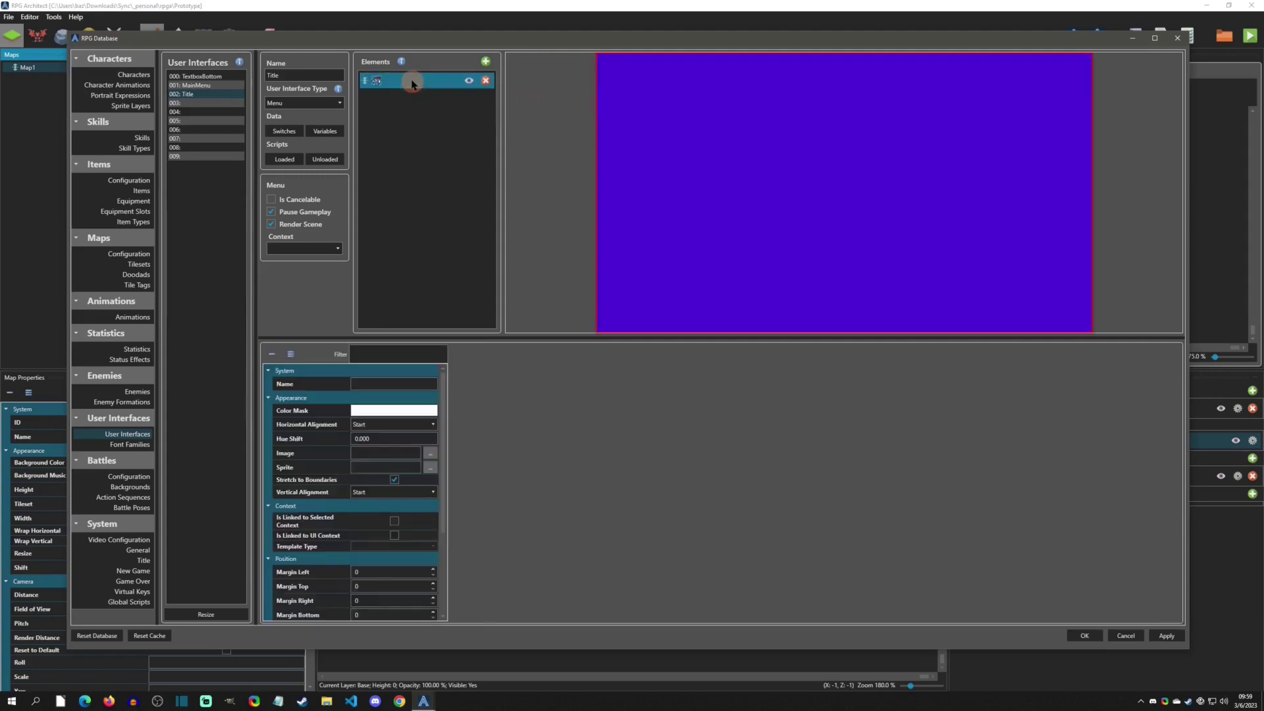
{"action": "left_click", "coordinate": [380, 385]}
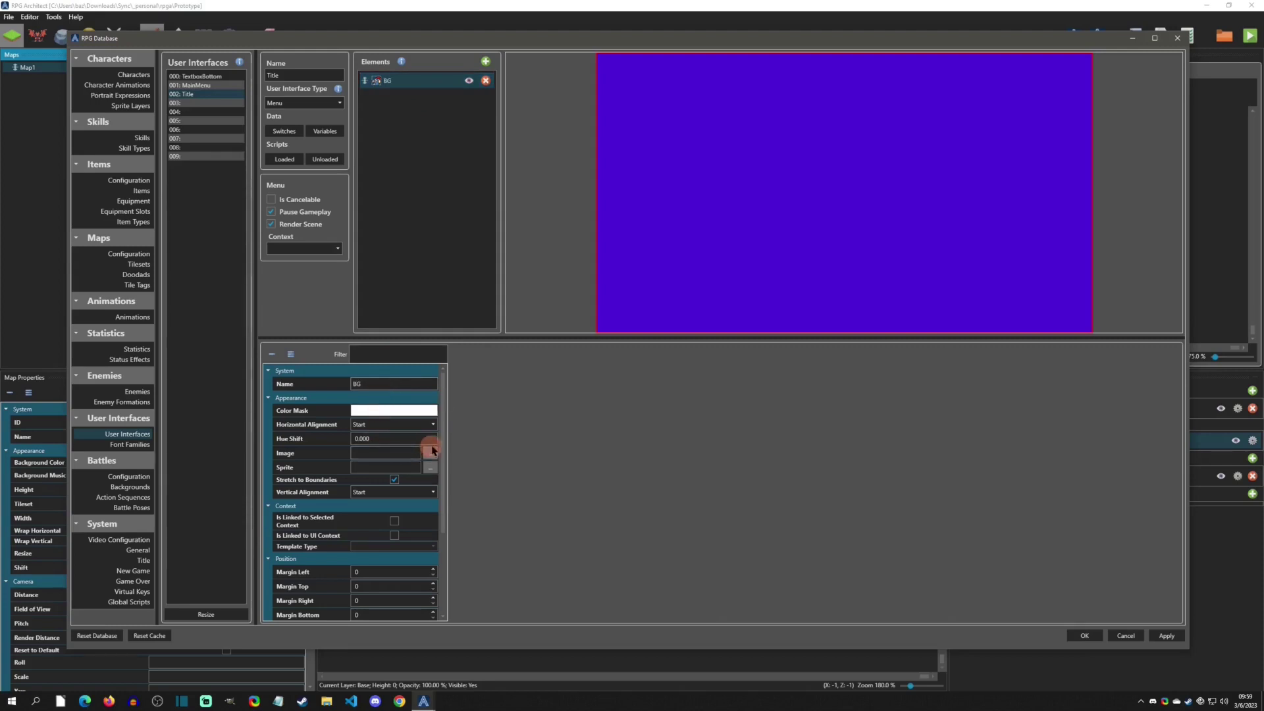
{"action": "left_click", "coordinate": [427, 467]}
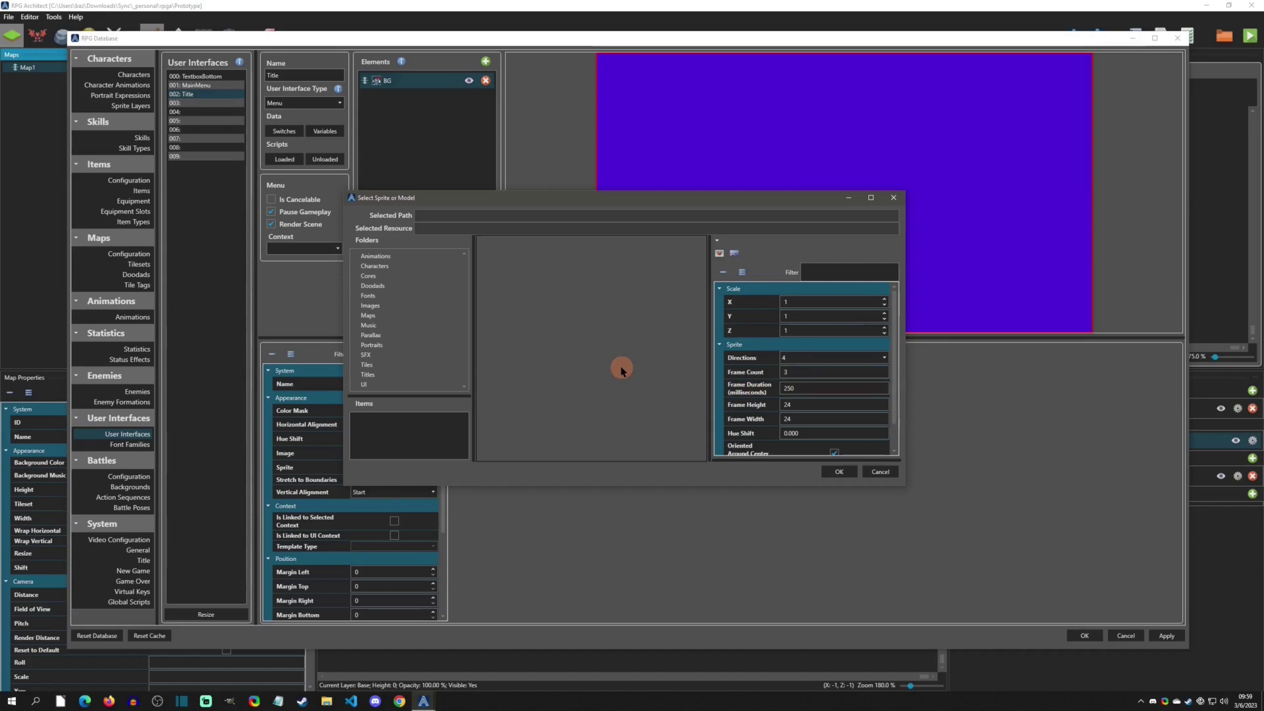
{"action": "left_click", "coordinate": [880, 471]}
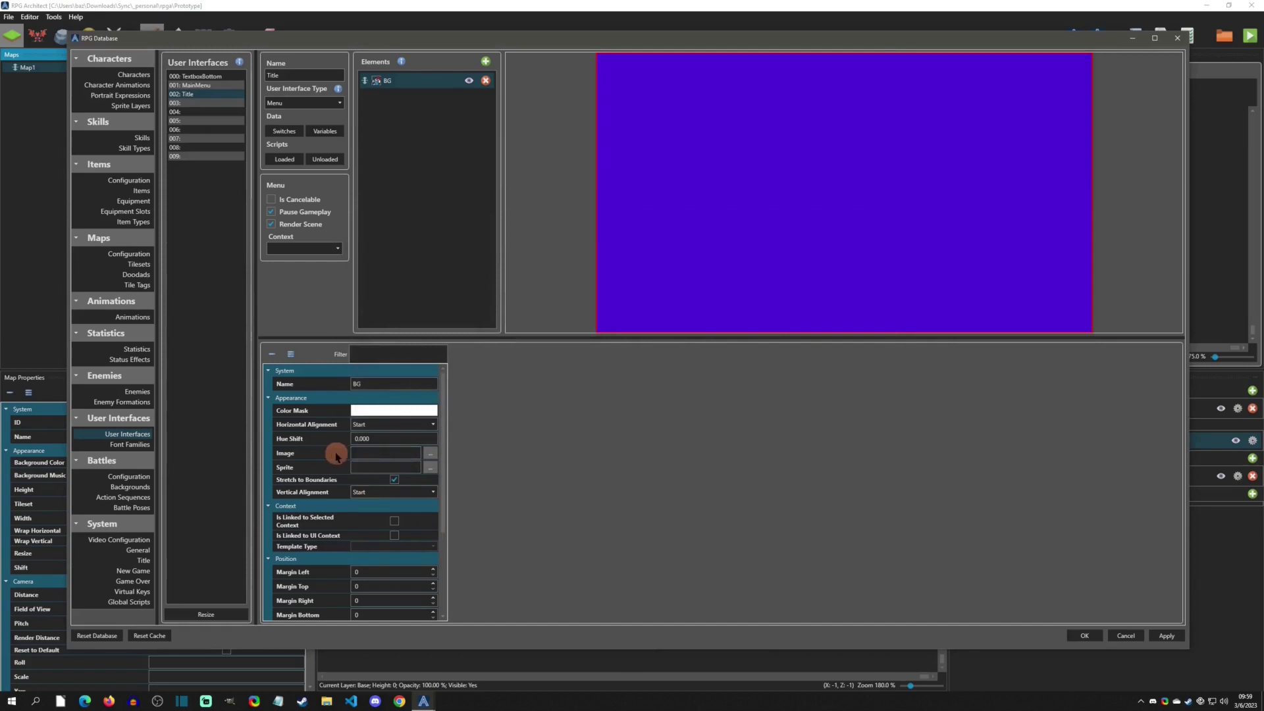
Set BG's image to title_bg.png, keeping Stretch to Boundaries checked.
{"action": "left_click", "coordinate": [430, 453]}
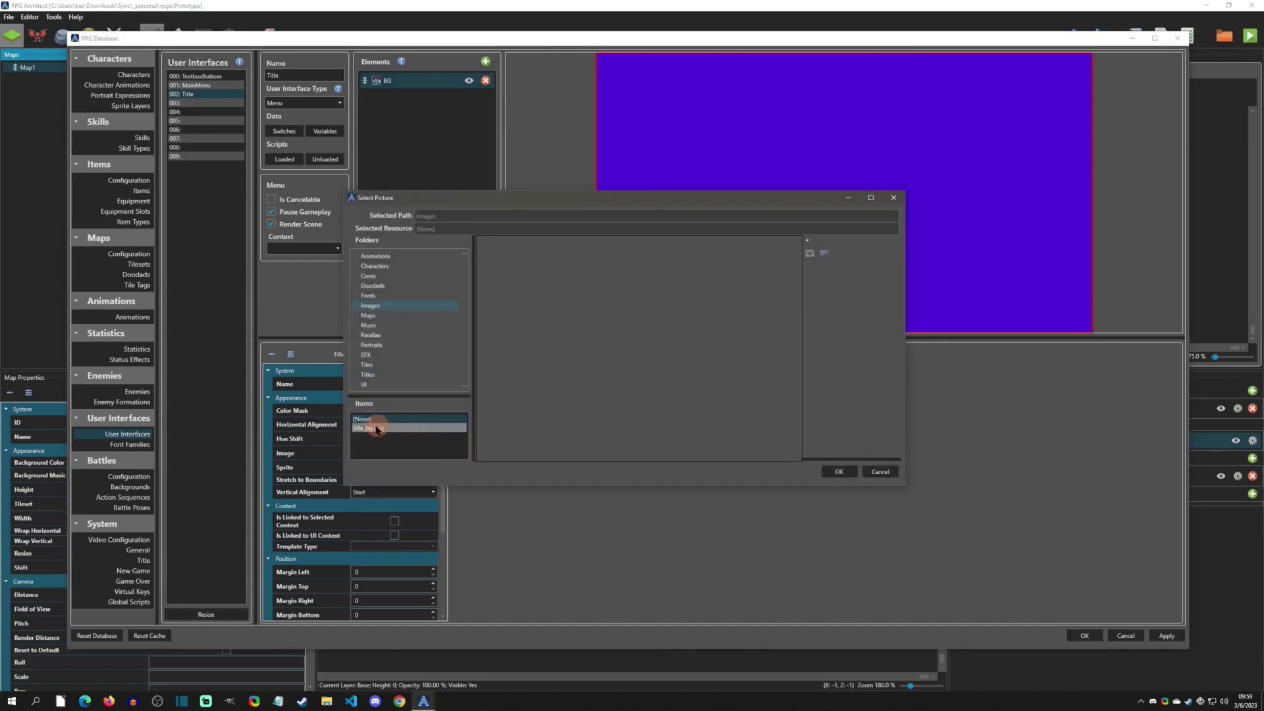
{"action": "left_click", "coordinate": [376, 427]}
{"action": "left_click", "coordinate": [839, 471]}
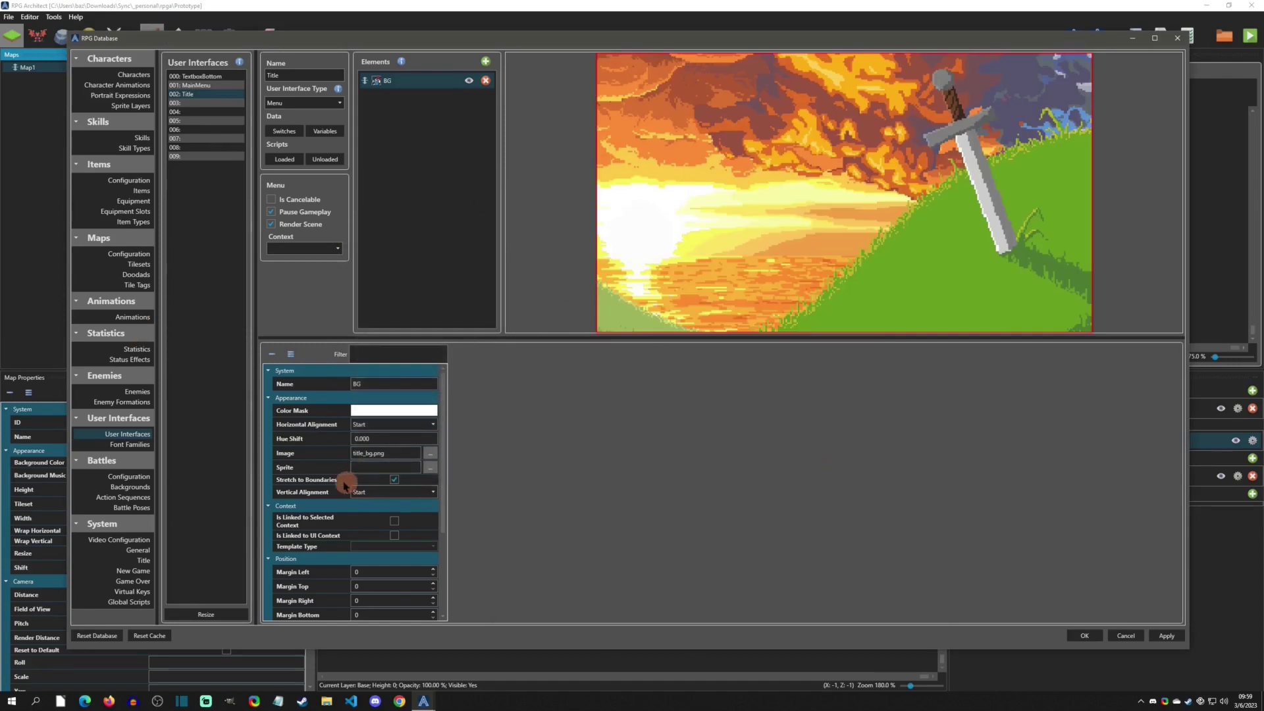
{"action": "left_click", "coordinate": [394, 479]}
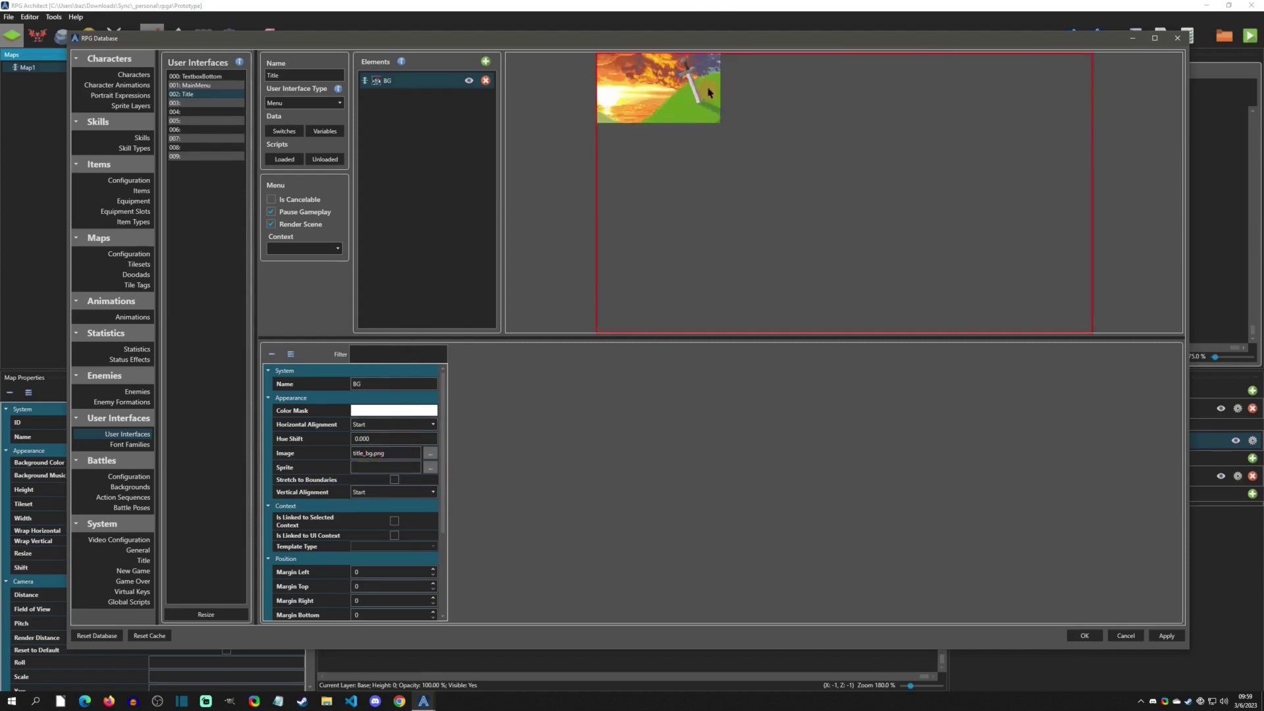
{"action": "left_click", "coordinate": [395, 479]}
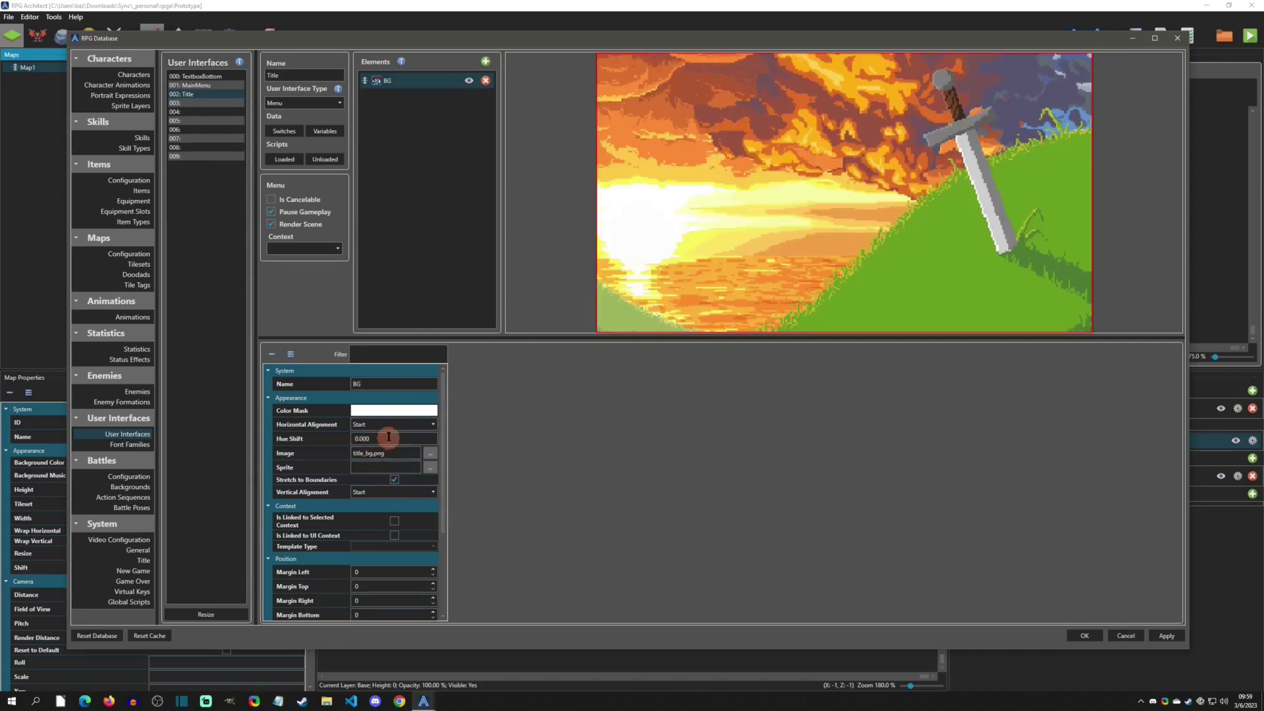
{"action": "left_click_drag", "start_coordinate": [447, 402], "coordinate": [446, 367]}
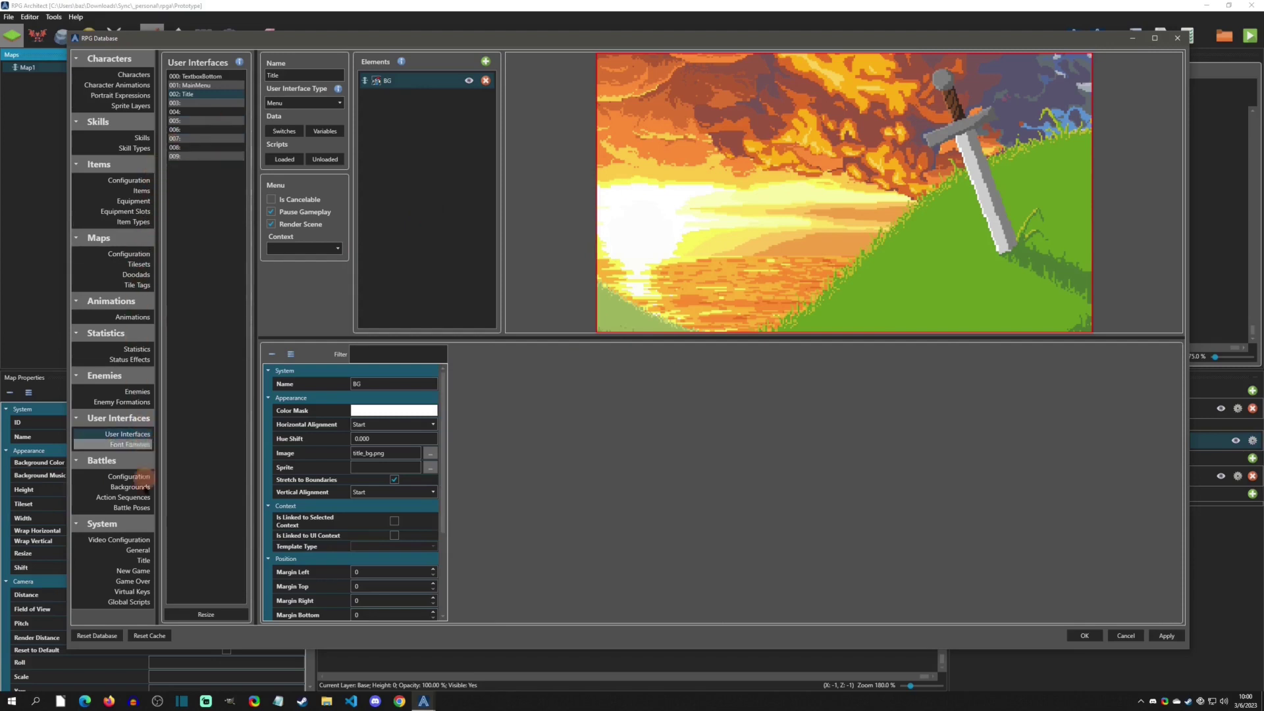
Set the title screen Menu to the Title interface, apply, and test-run the game.
{"action": "left_click", "coordinate": [138, 560]}
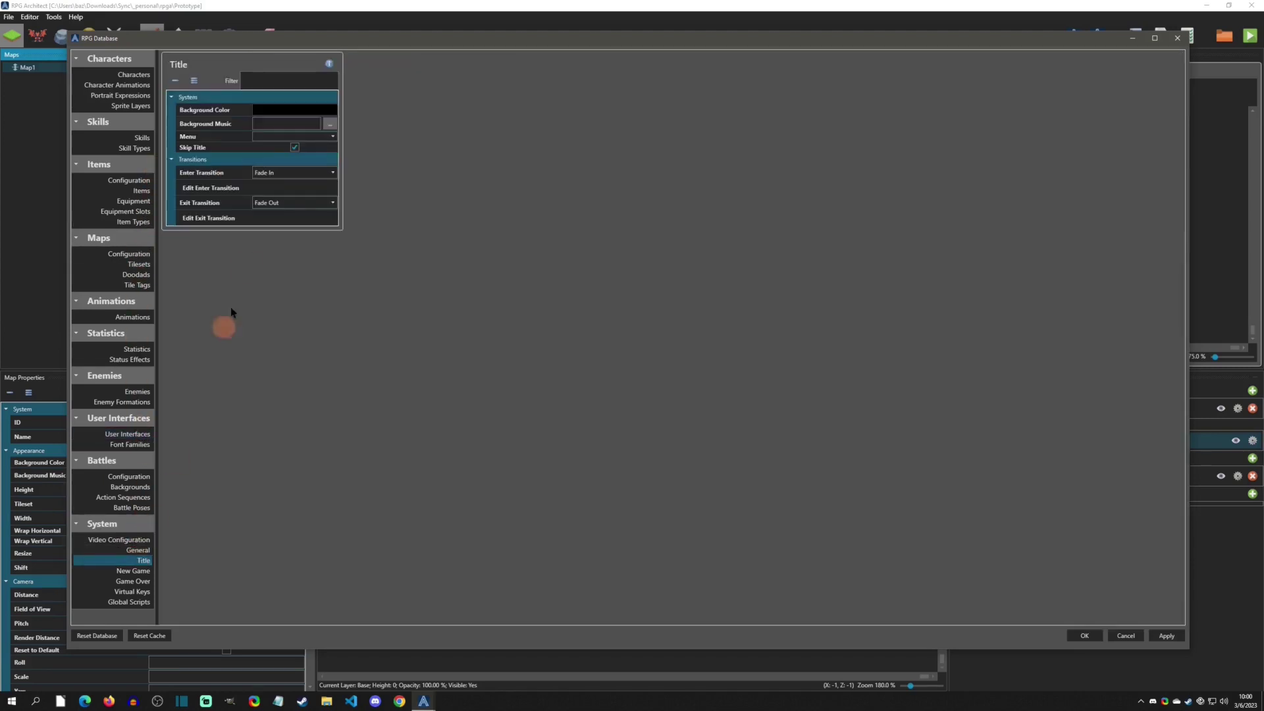
{"action": "left_click", "coordinate": [273, 136]}
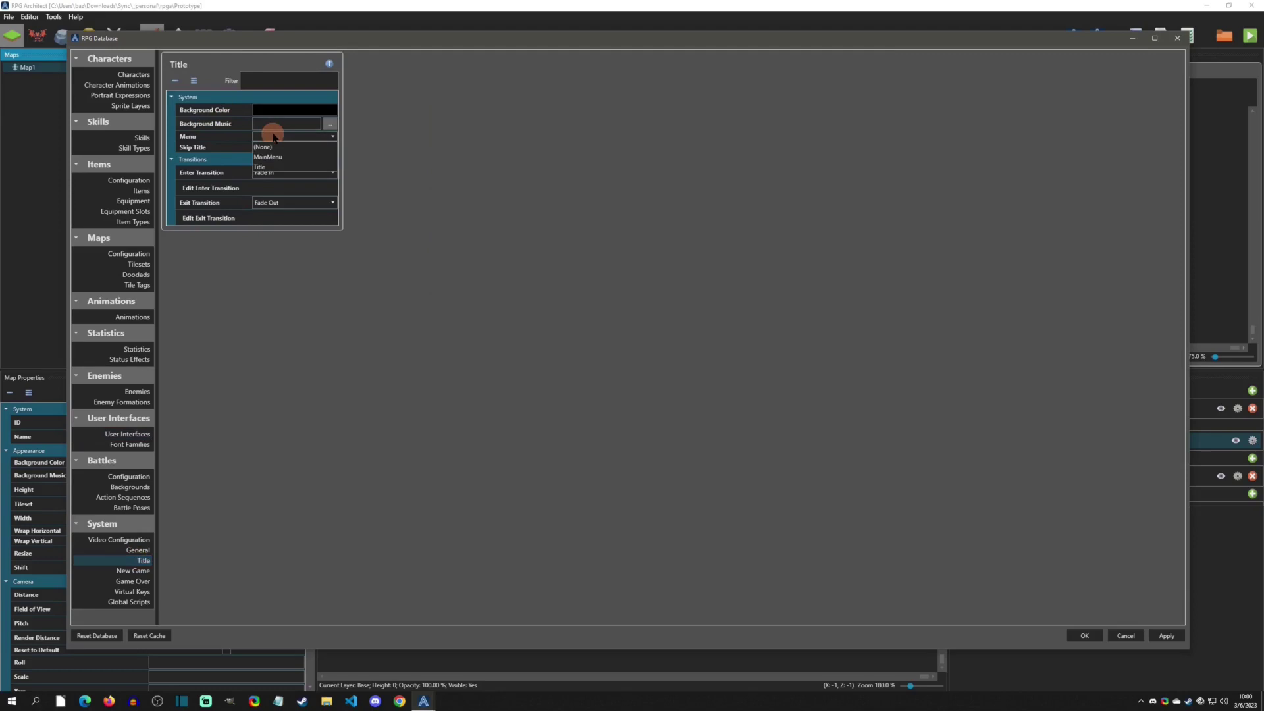
{"action": "left_click", "coordinate": [271, 168]}
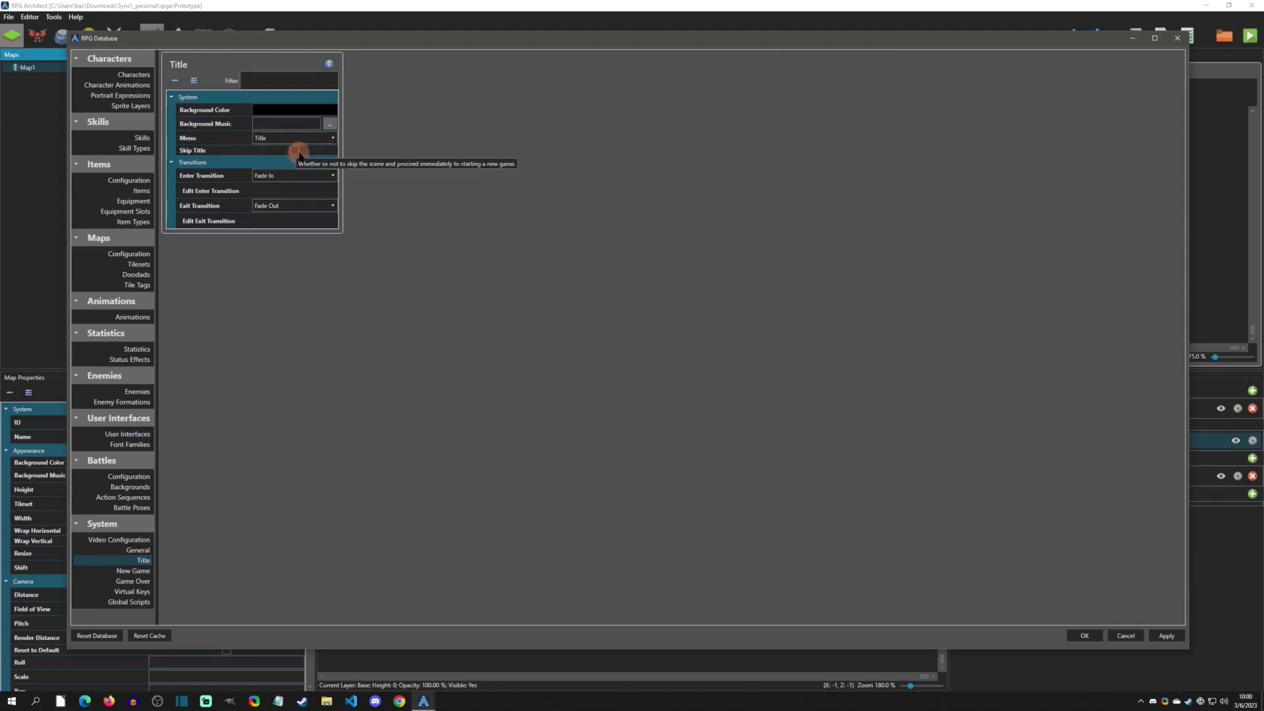
{"action": "left_click", "coordinate": [1084, 634]}
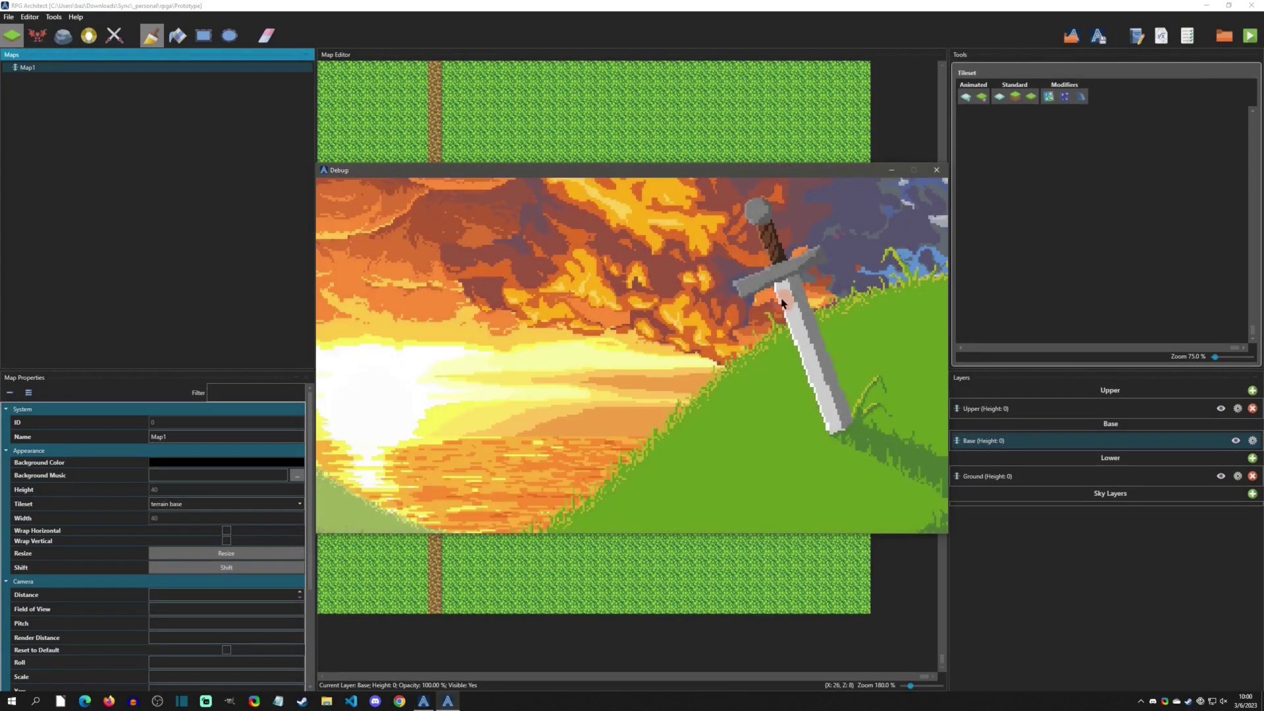
{"action": "left_click", "coordinate": [936, 170]}
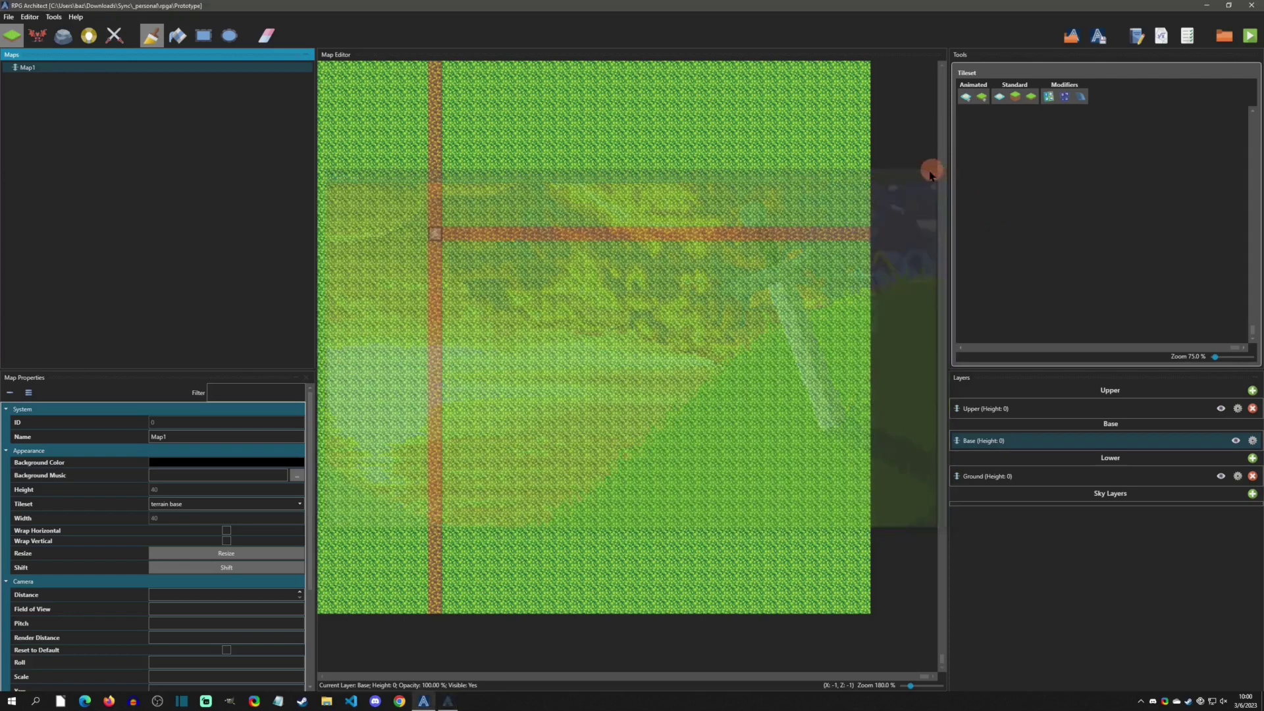
{"action": "key", "text": "F9"}
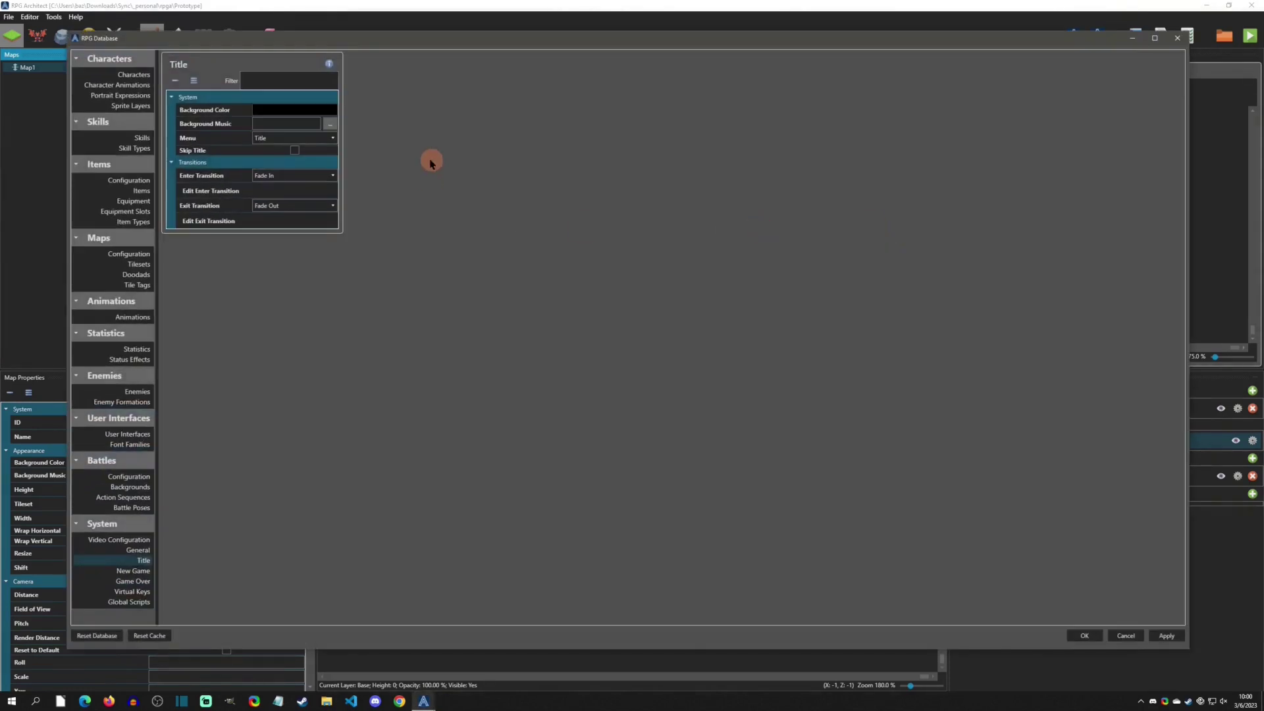